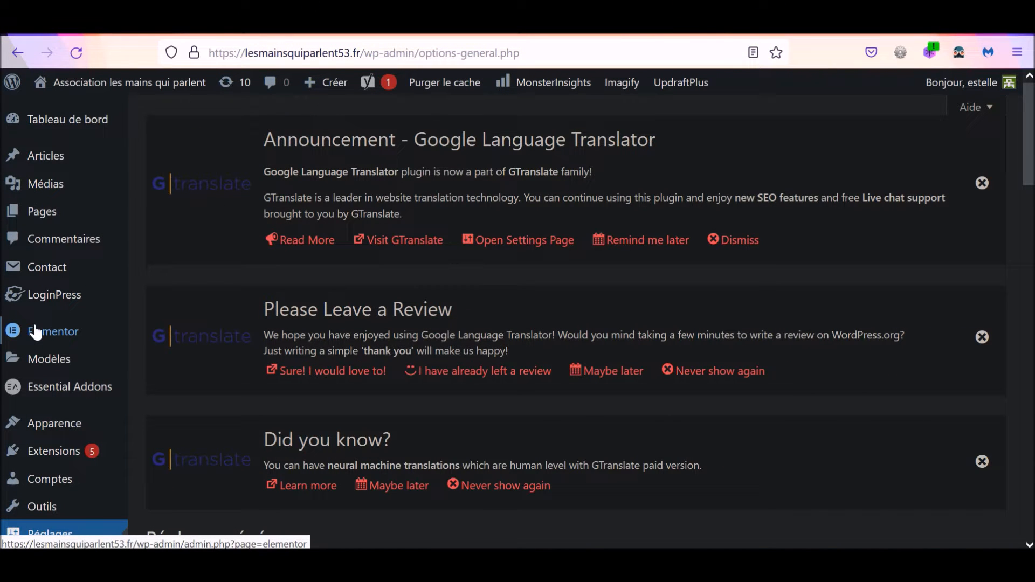
# - Set the site title in the general settings to "Association les mains qui parlent"
pyautogui.moveTo(1030, 134); pyautogui.dragTo(1030, 214)
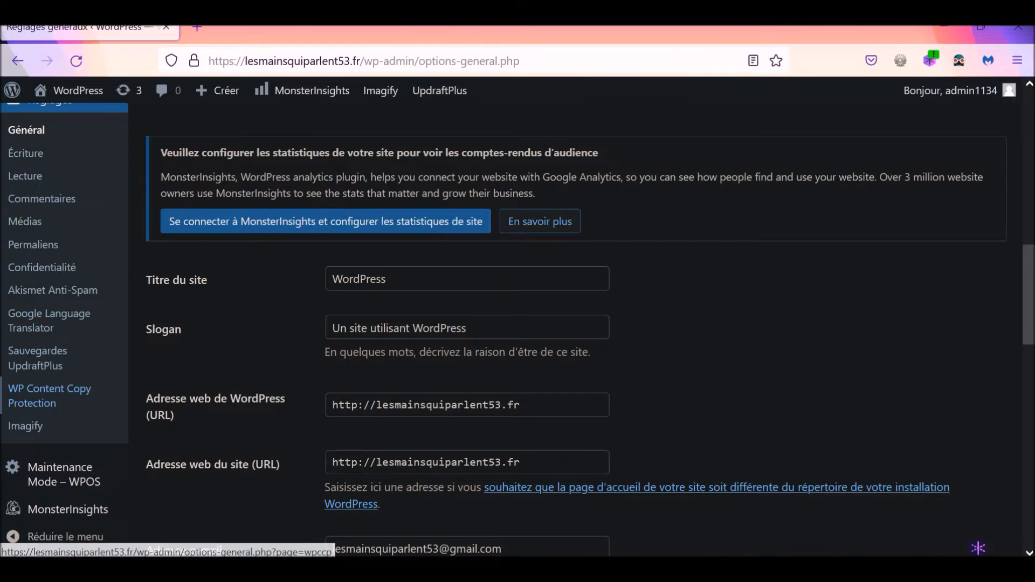
pyautogui.scroll(5, 60, 354)
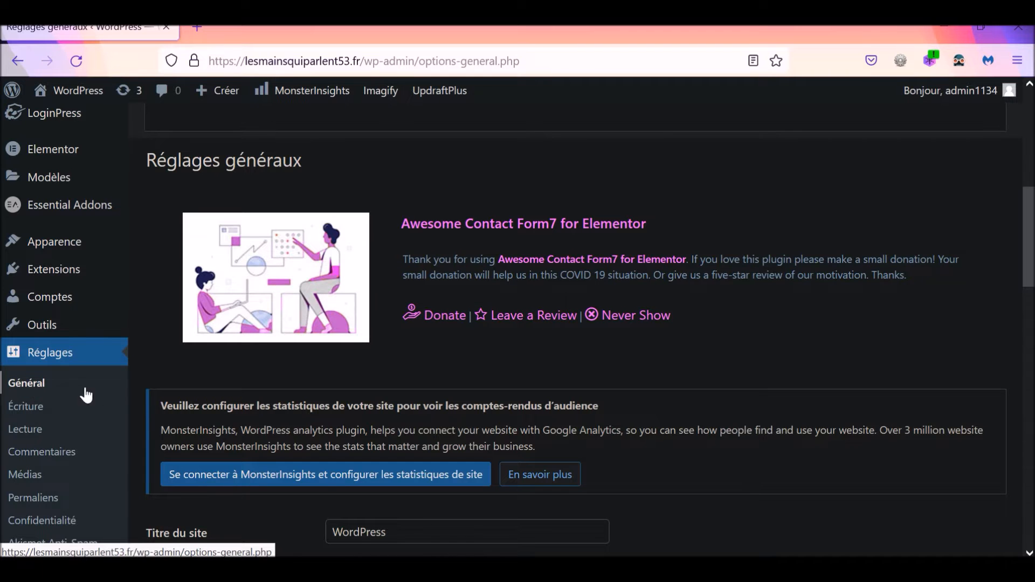
pyautogui.scroll(-5, 324, 406)
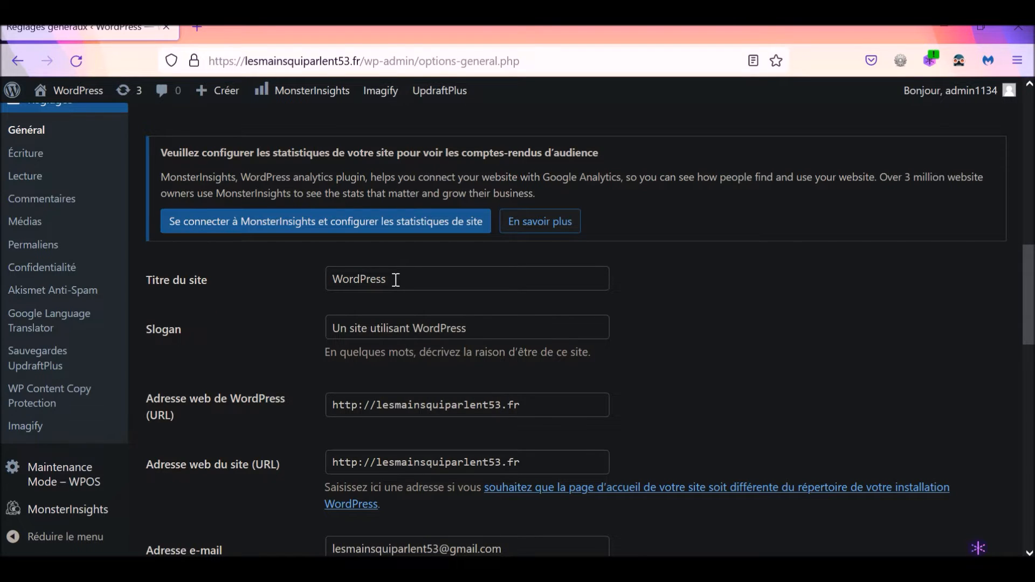
pyautogui.moveTo(392, 280); pyautogui.dragTo(337, 282)
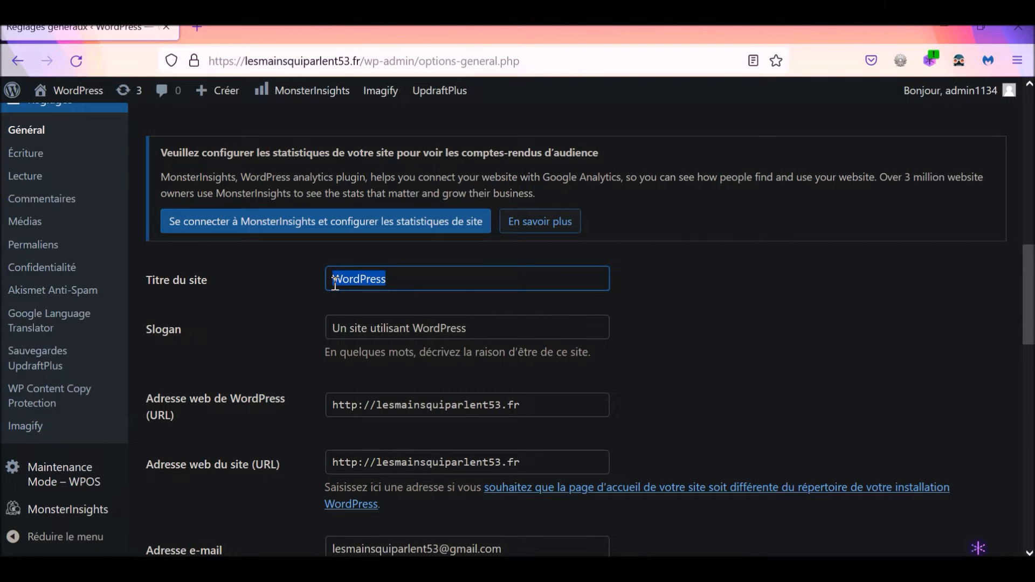
pyautogui.press('BackSpace')
pyautogui.write('Ass')
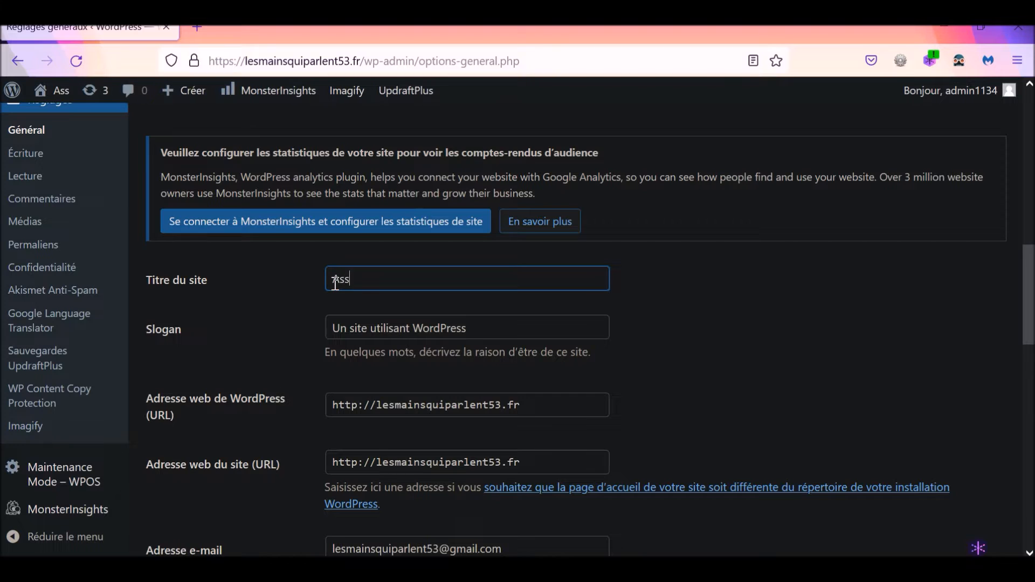
pyautogui.write('ociation ')
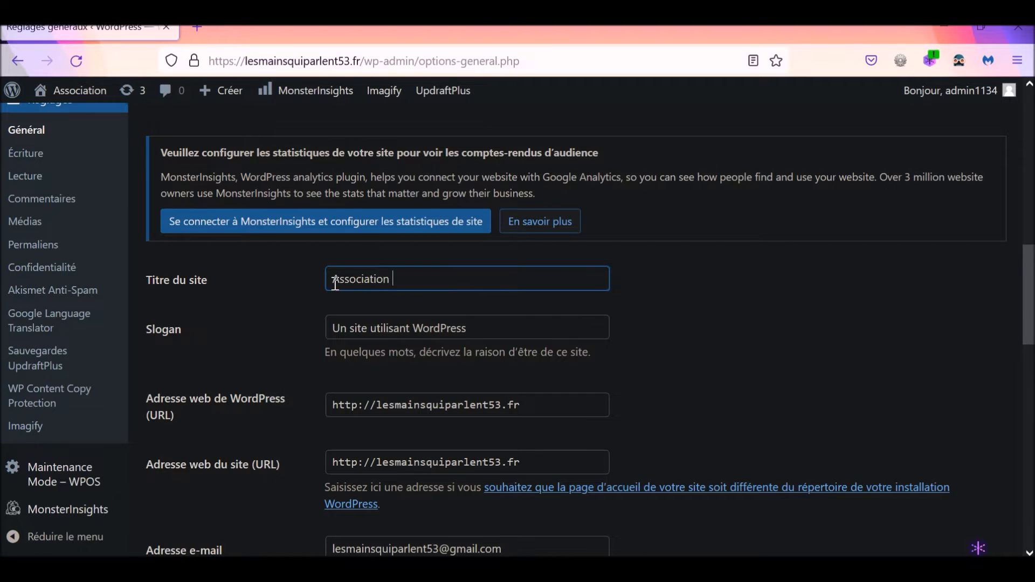
pyautogui.write('les mains')
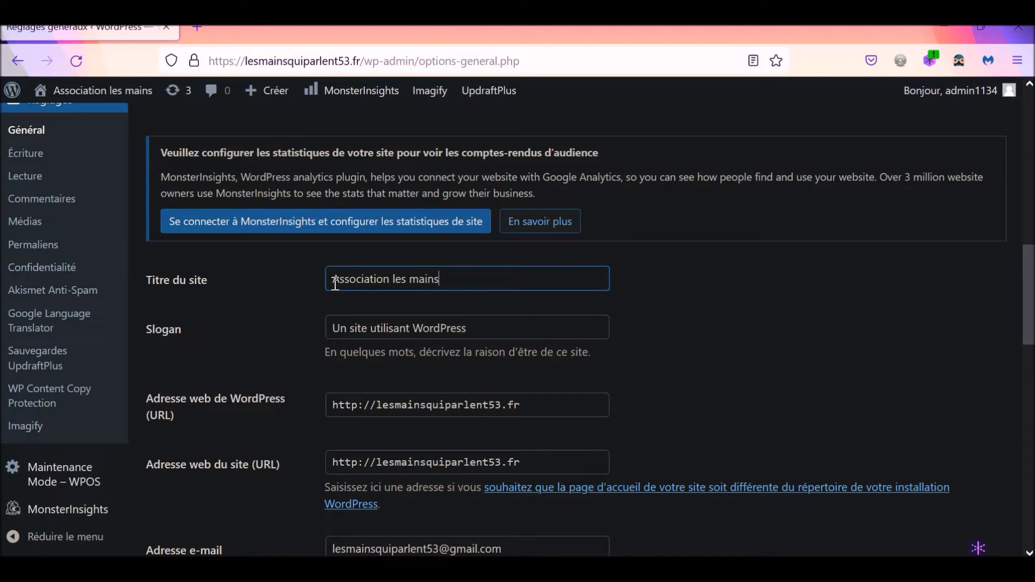
pyautogui.write(' qui pa')
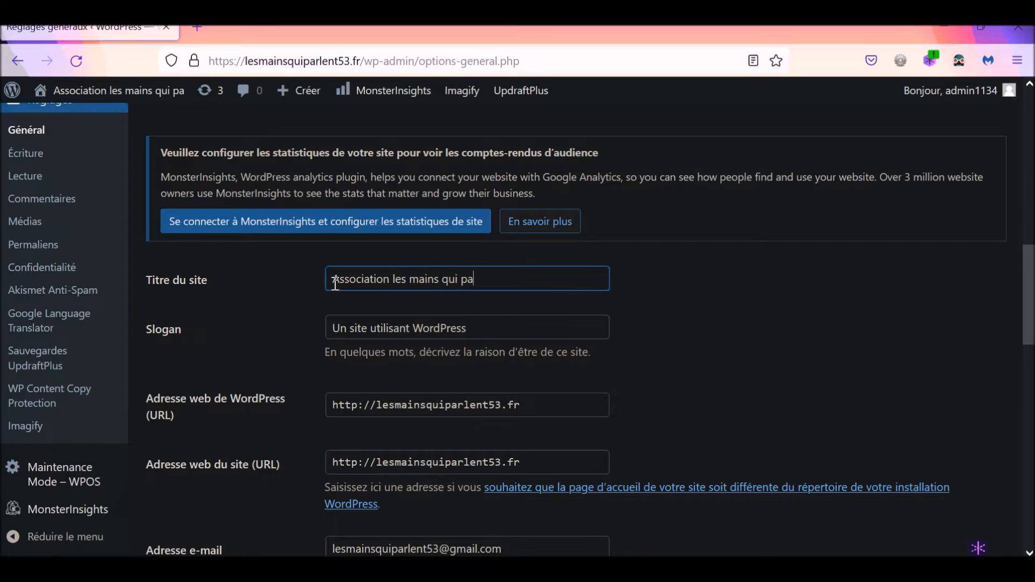
pyautogui.write('rlent')
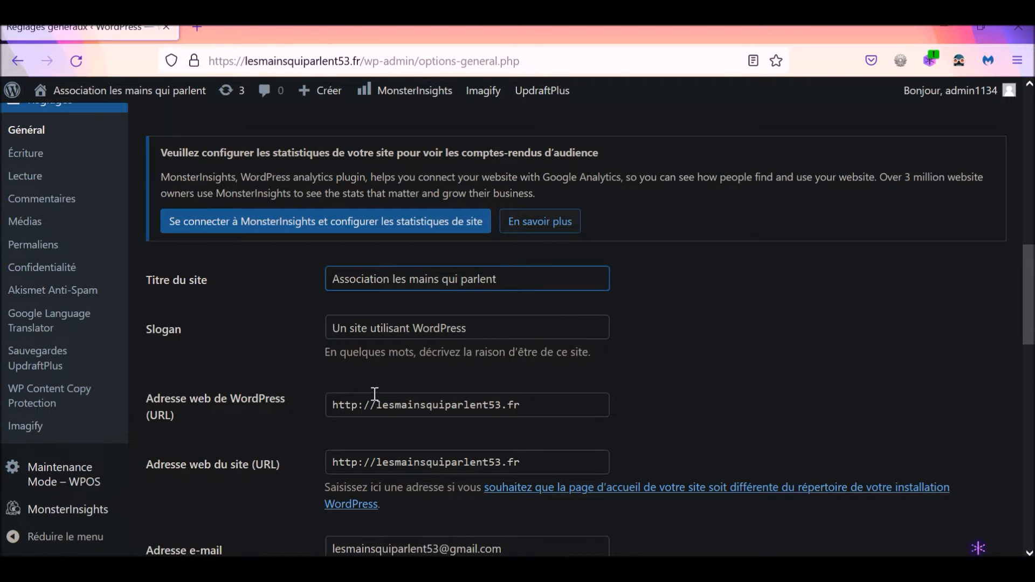
# - Replace the site's slogan with "Une association pour les sourds et muets"
pyautogui.moveTo(477, 326); pyautogui.dragTo(323, 327)
pyautogui.press('BackSpace')
pyautogui.write('U')
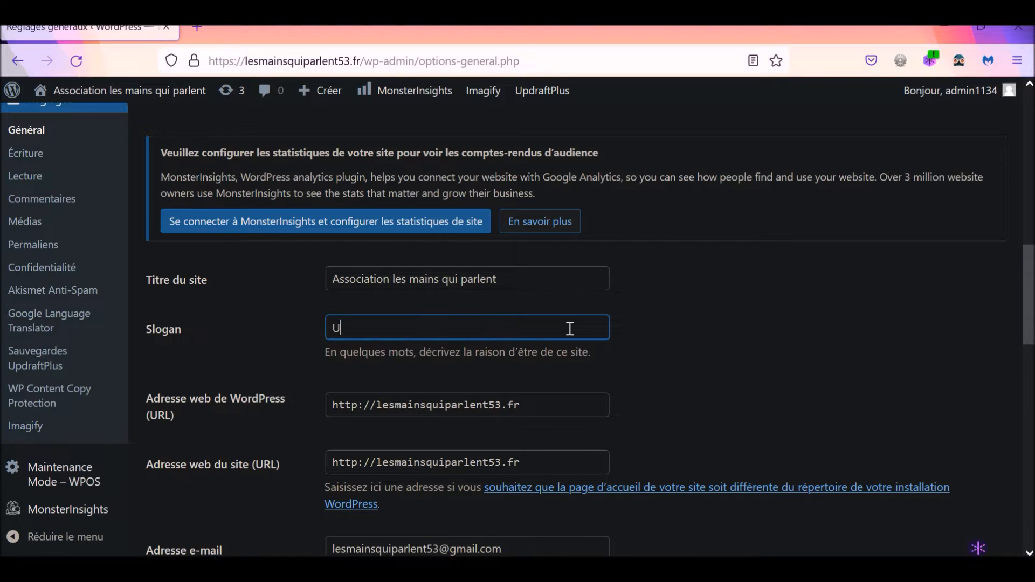
pyautogui.write('ne association pour les')
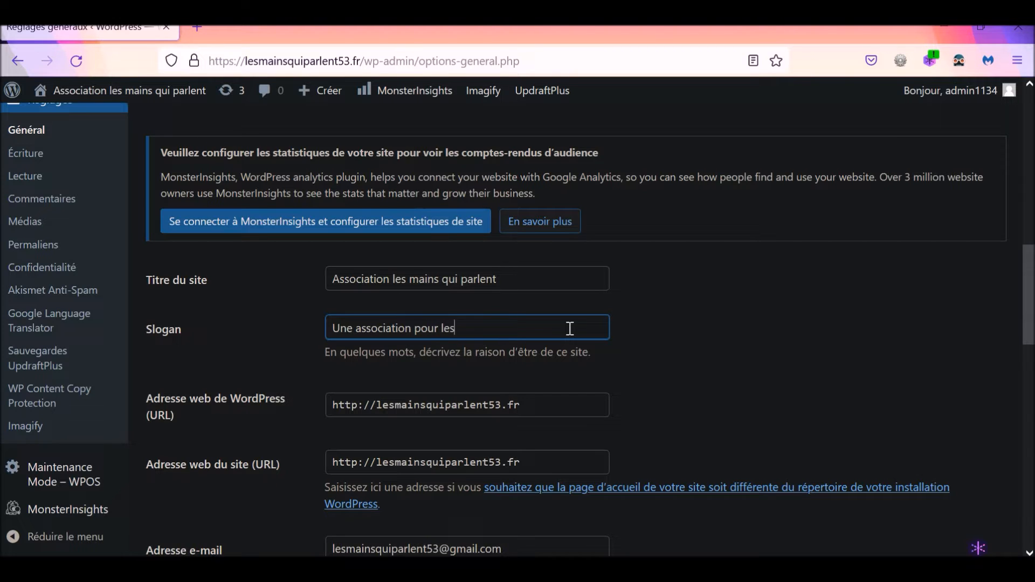
pyautogui.write(' sourds et muets')
# - Review the WordPress address, the site address and the administration e-mail in the general settings
pyautogui.scroll(-3, 499, 386)
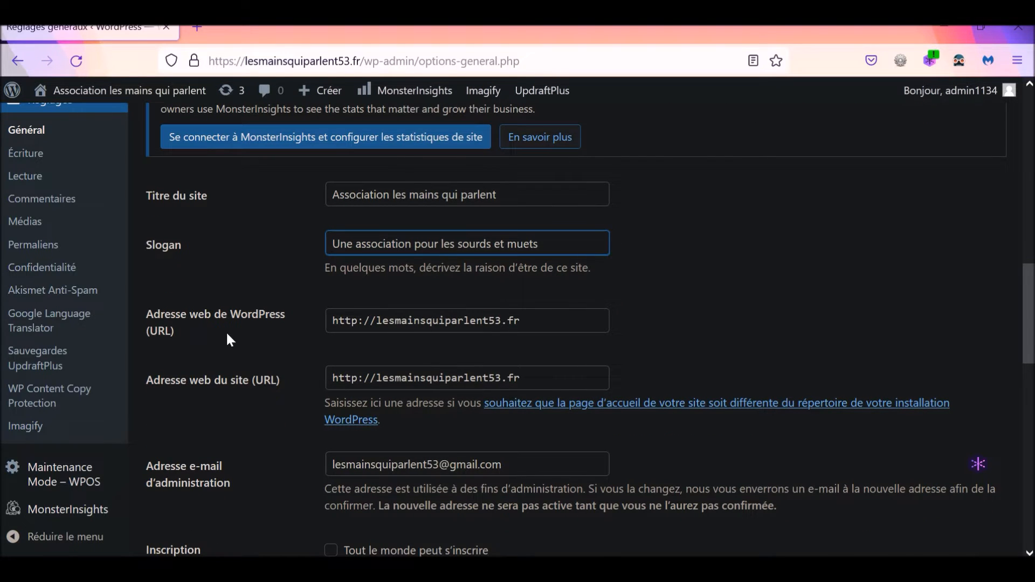
pyautogui.click(344, 319)
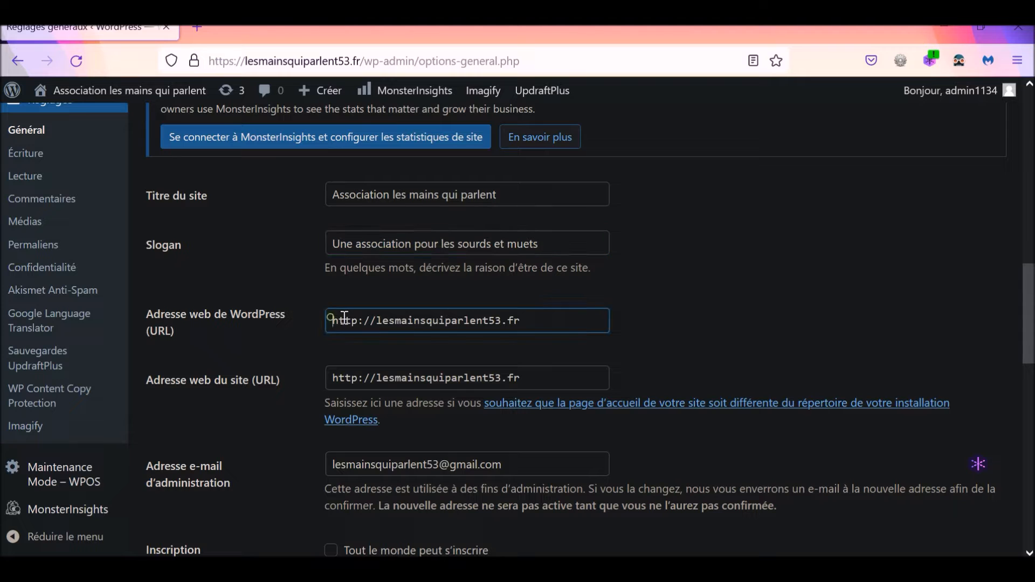
pyautogui.moveTo(344, 318); pyautogui.dragTo(529, 320)
pyautogui.scroll(-6, 661, 320)
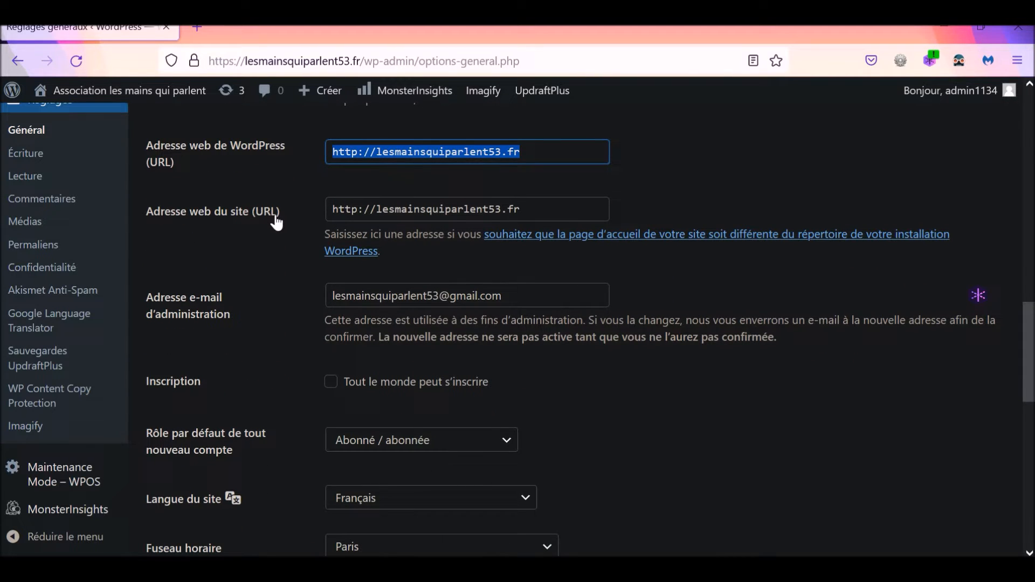
pyautogui.scroll(-3, 460, 299)
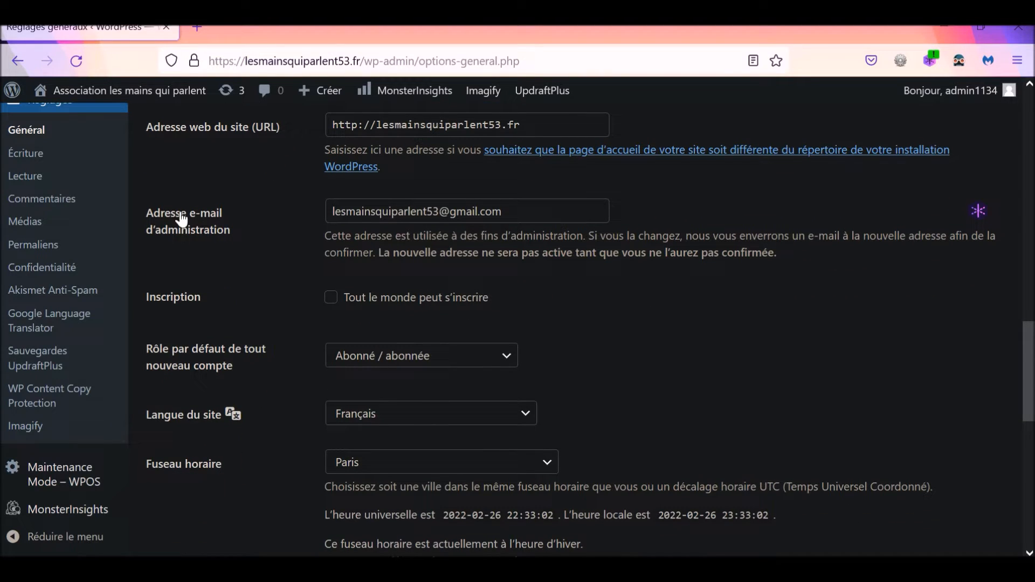
pyautogui.moveTo(333, 210); pyautogui.dragTo(519, 217)
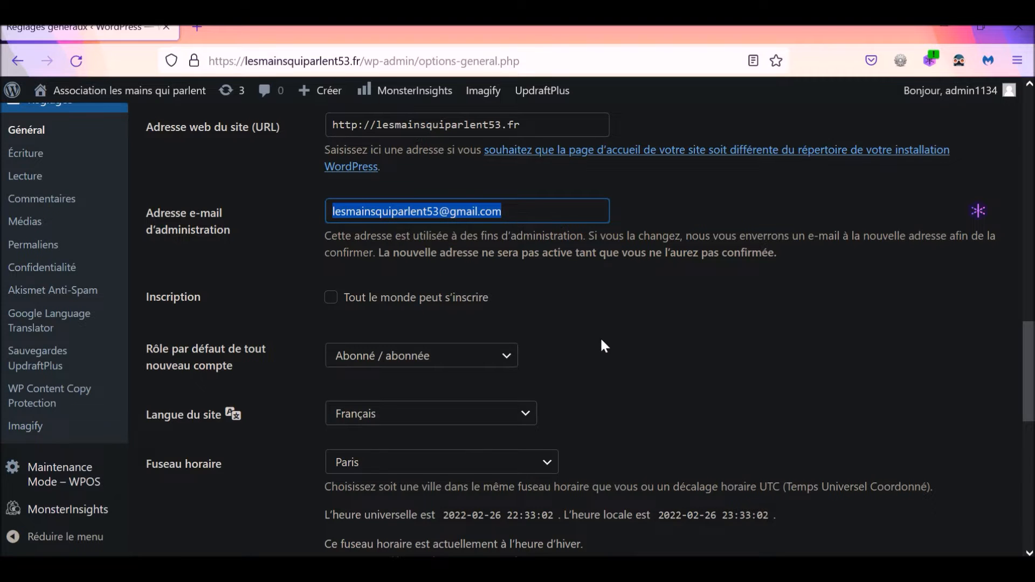
pyautogui.scroll(-2, 600, 336)
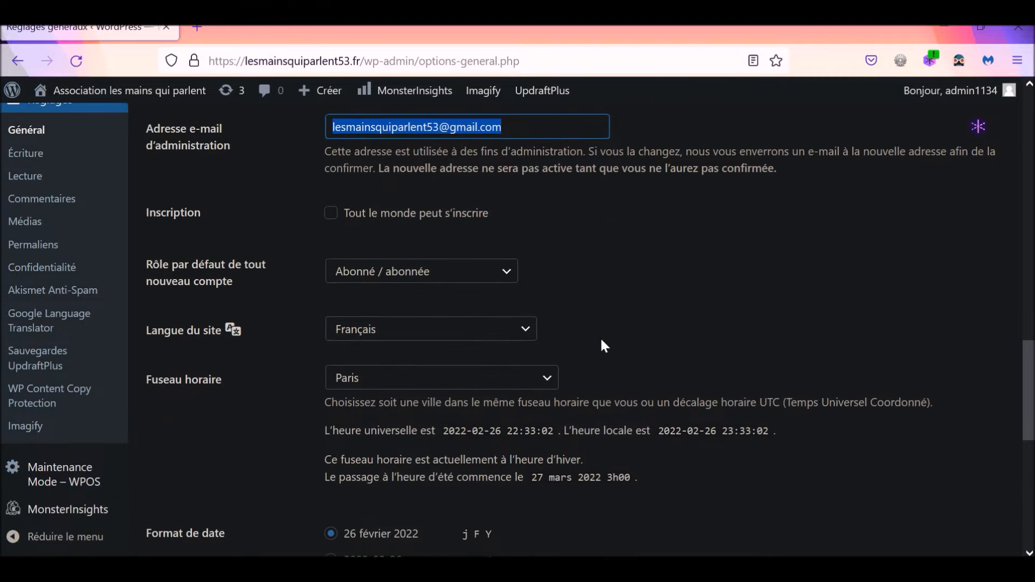
pyautogui.click(213, 241)
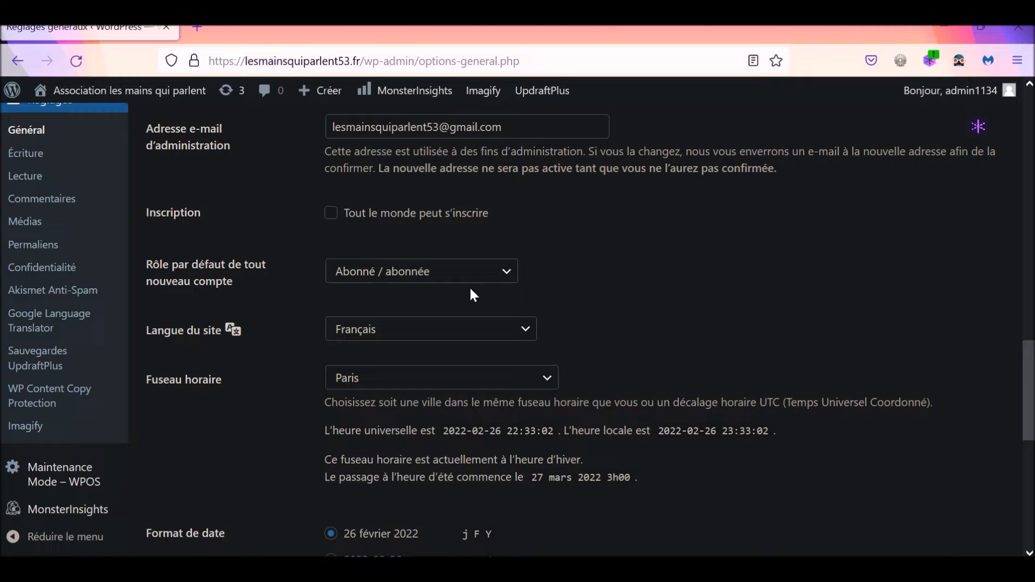
# - Allow everyone to register and keep Abonné / abonnée as the default role for new accounts
pyautogui.click(333, 214)
pyautogui.scroll(-3, 316, 290)
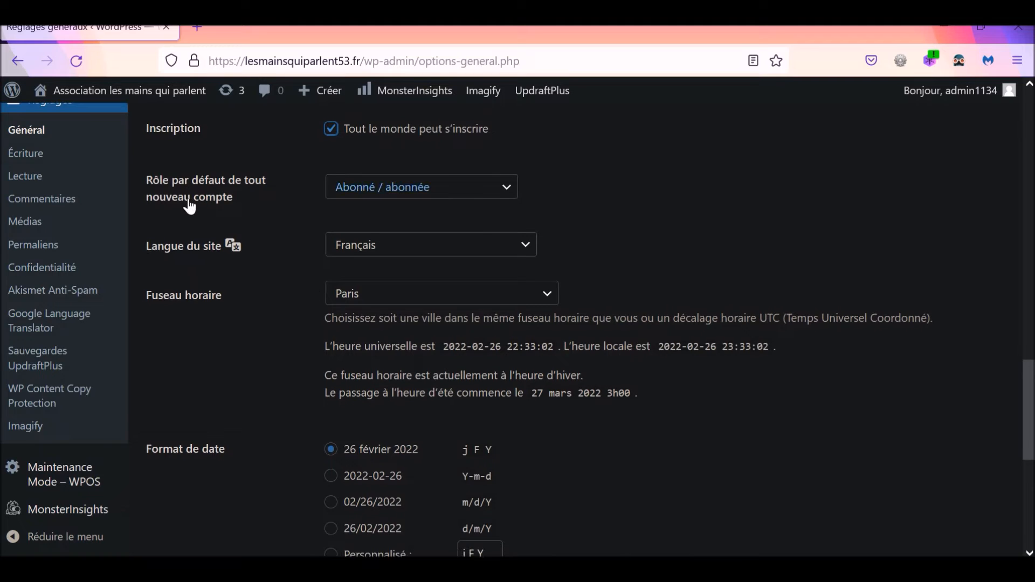
pyautogui.click(333, 230)
pyautogui.click(503, 195)
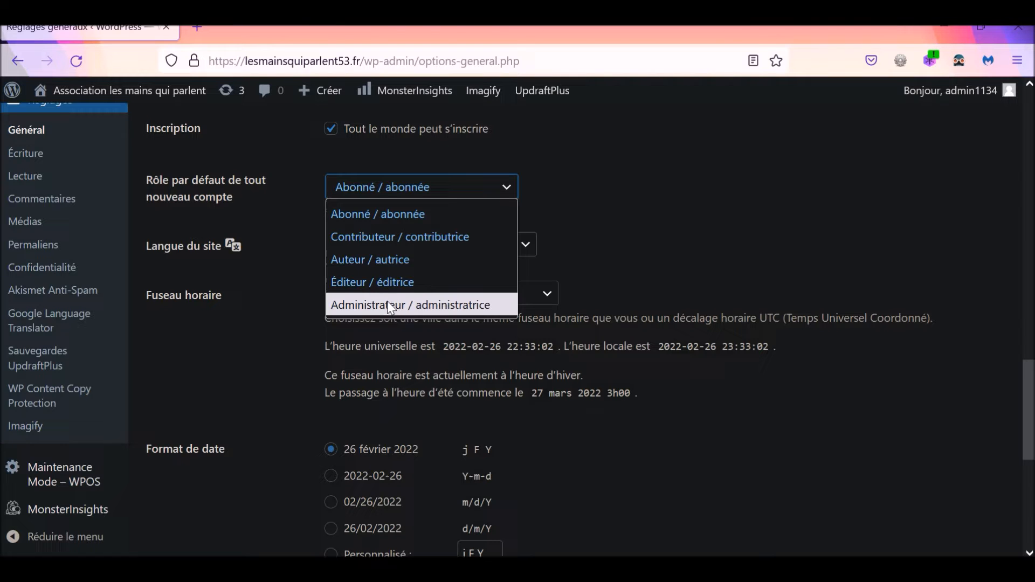
pyautogui.click(583, 182)
pyautogui.click(429, 188)
pyautogui.click(237, 332)
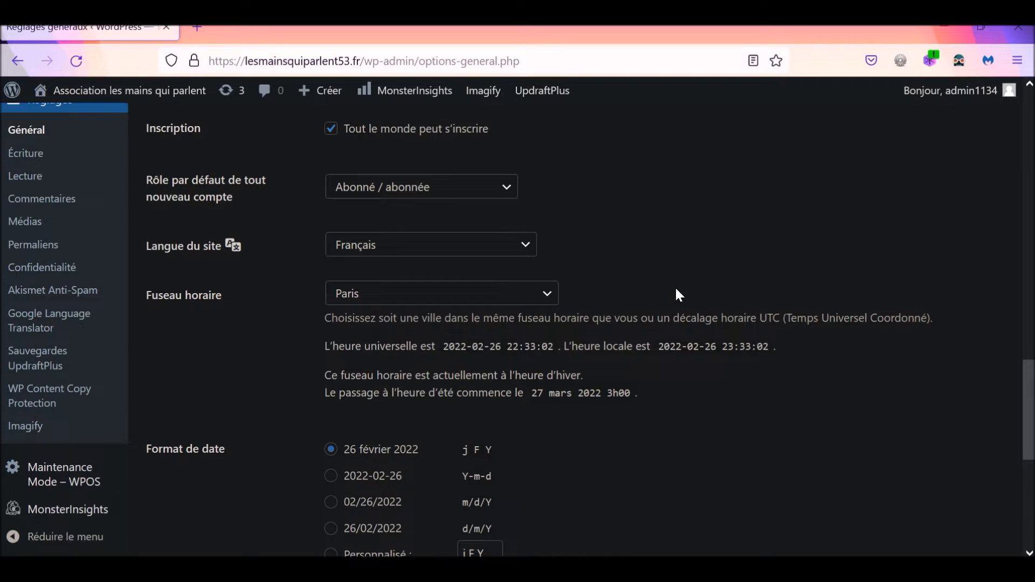
# - Try the Y-m-d and m/d/Y date formats and go back to the j F Y format
pyautogui.scroll(-2, 679, 295)
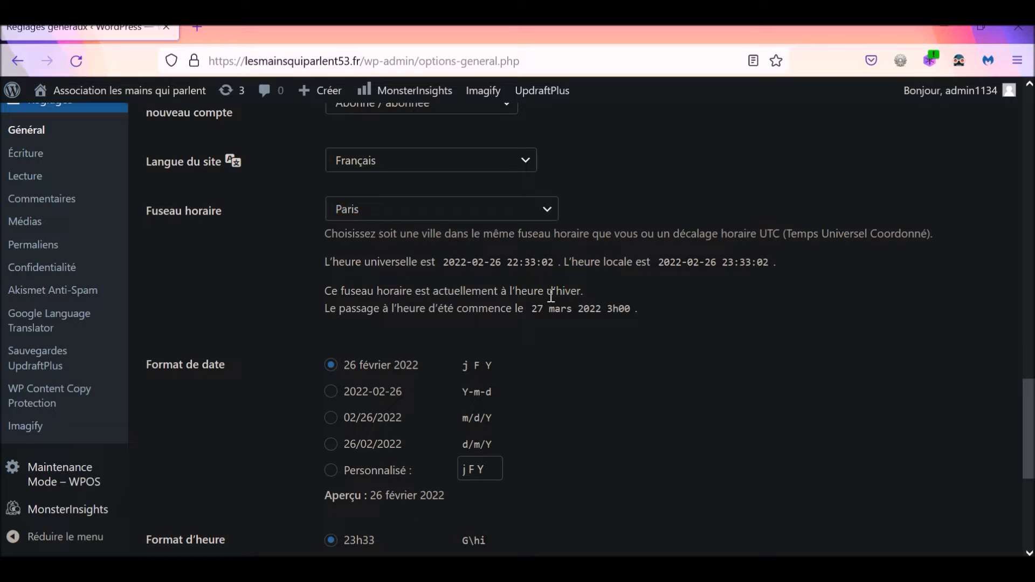
pyautogui.scroll(-2, 551, 295)
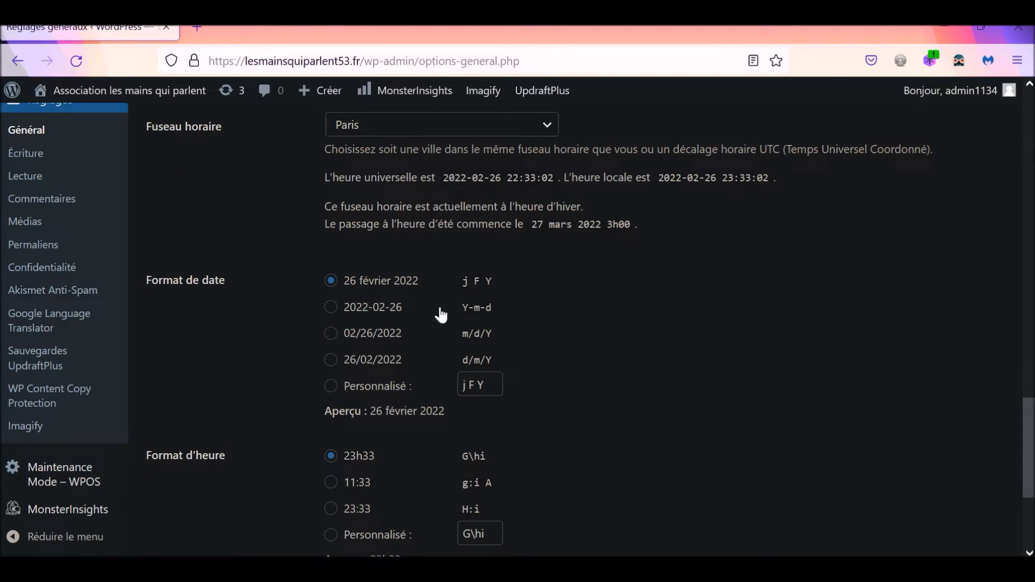
pyautogui.click(330, 308)
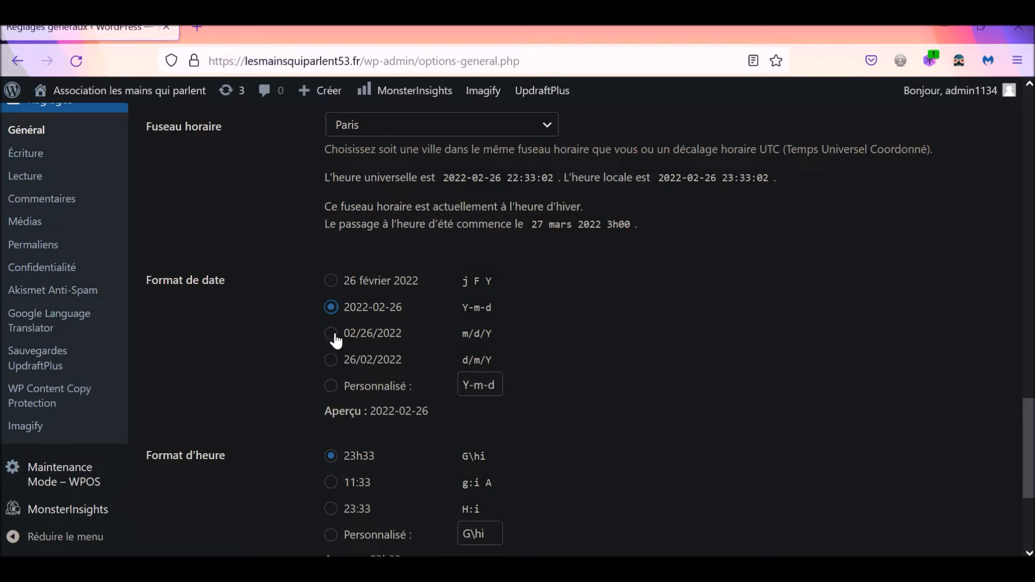
pyautogui.click(333, 335)
pyautogui.click(331, 281)
# - Keep lundi as the first day of the week and save the general settings
pyautogui.scroll(-1, 636, 327)
pyautogui.scroll(-3, 636, 327)
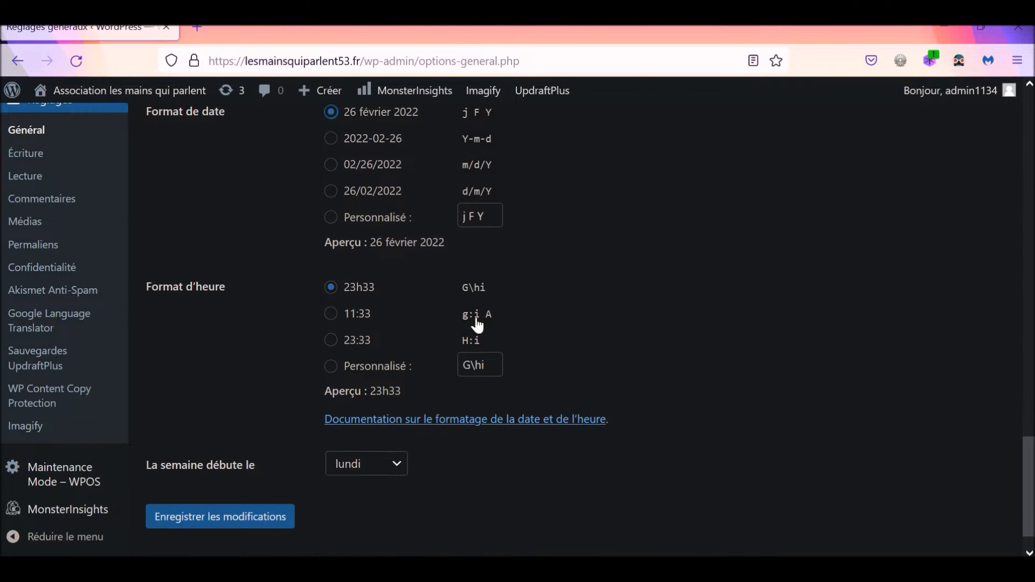
pyautogui.scroll(-1, 713, 377)
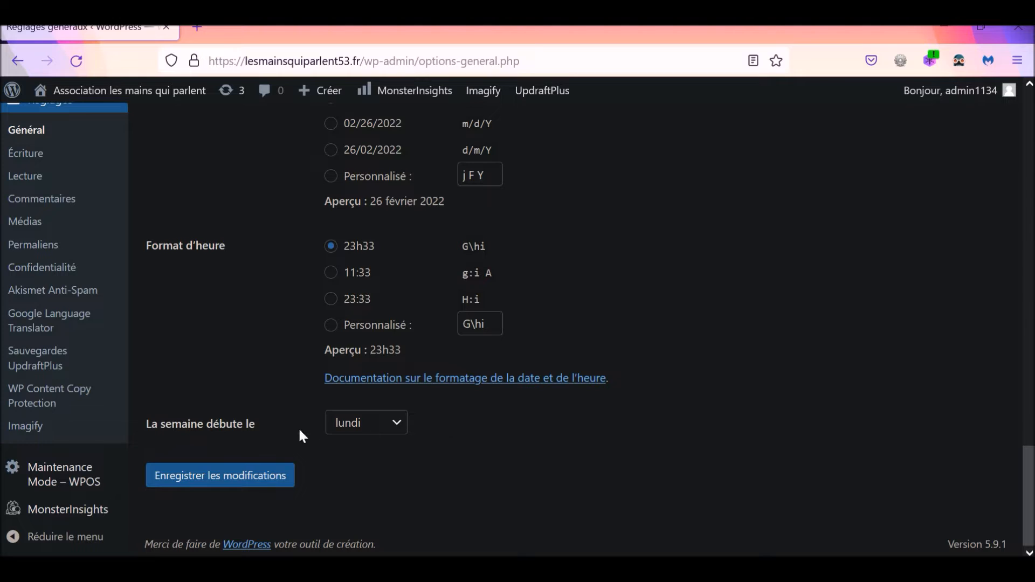
pyautogui.click(395, 429)
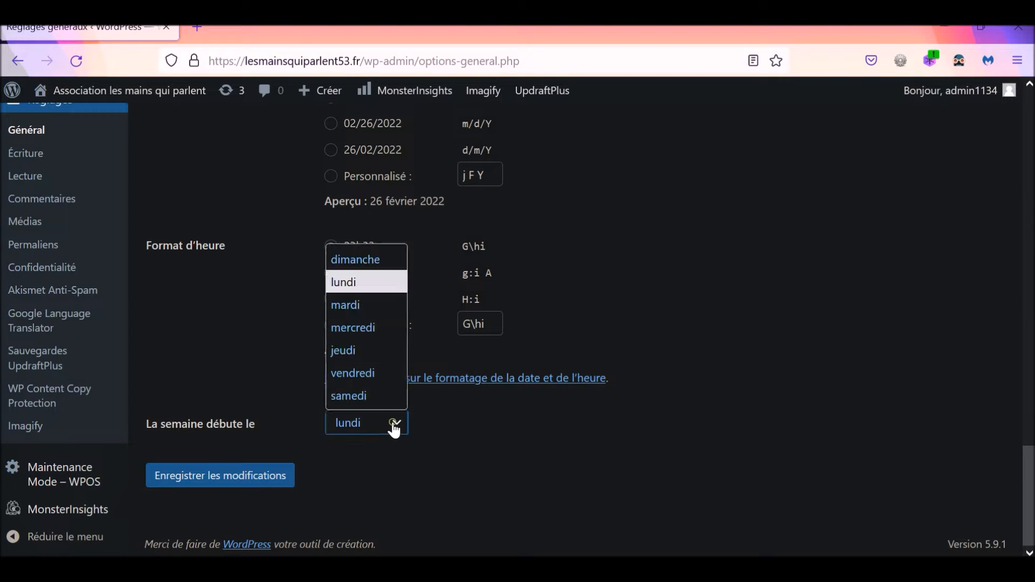
pyautogui.click(394, 429)
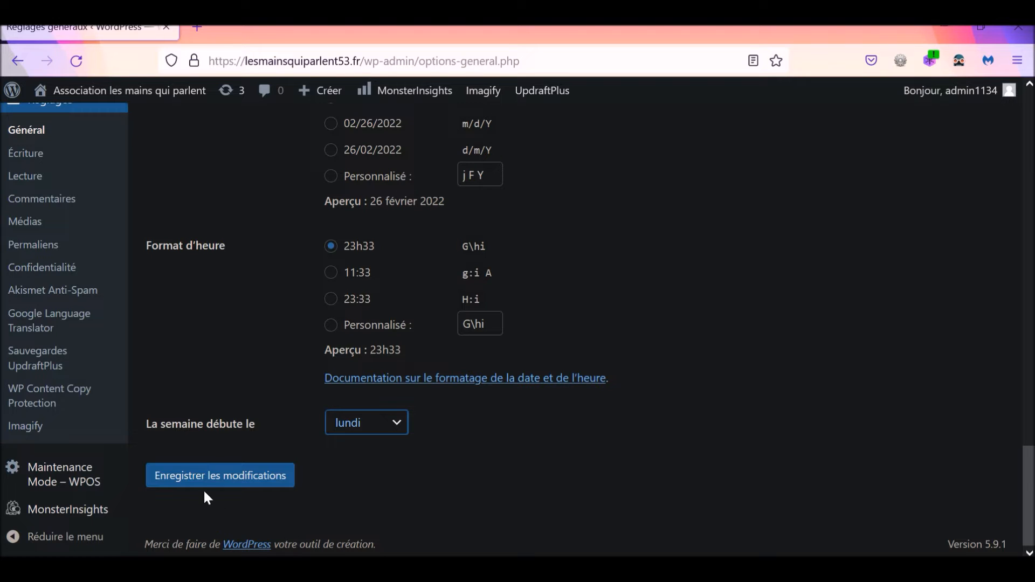
pyautogui.click(240, 485)
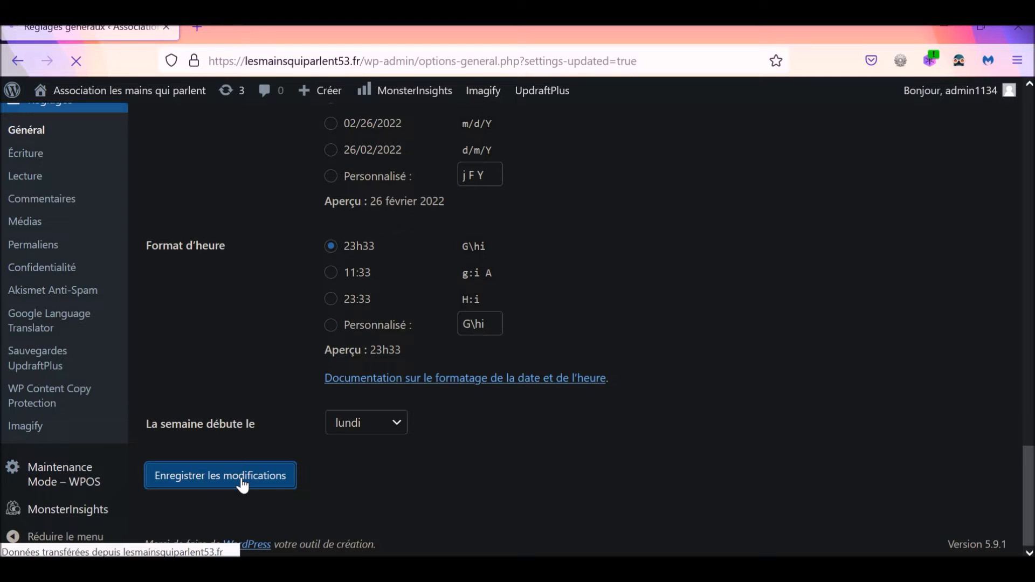
# - Open the writing settings and check the default article category choices, keeping Non classé
pyautogui.scroll(-6, 241, 483)
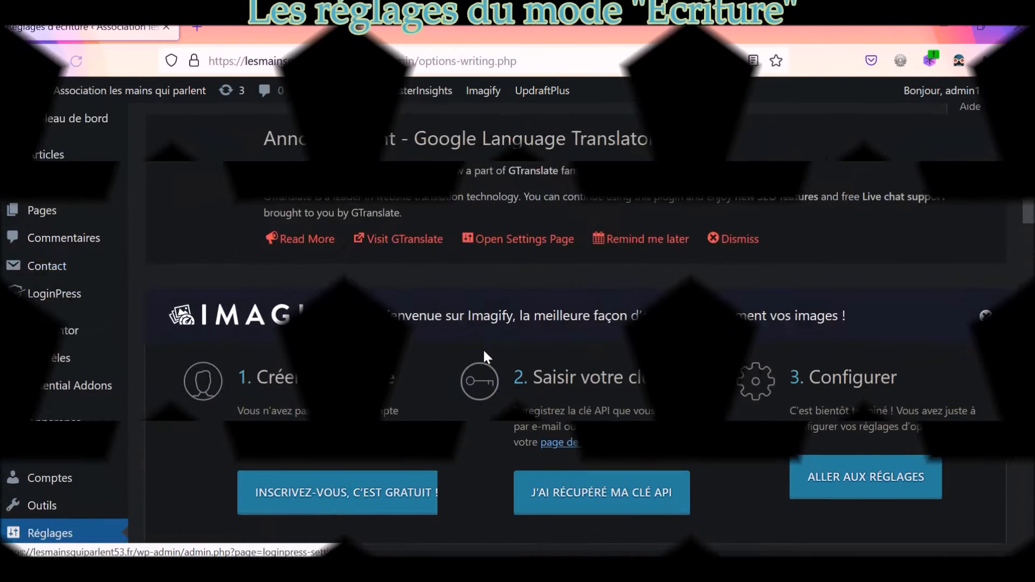
pyautogui.scroll(-8, 483, 347)
pyautogui.scroll(3, 484, 350)
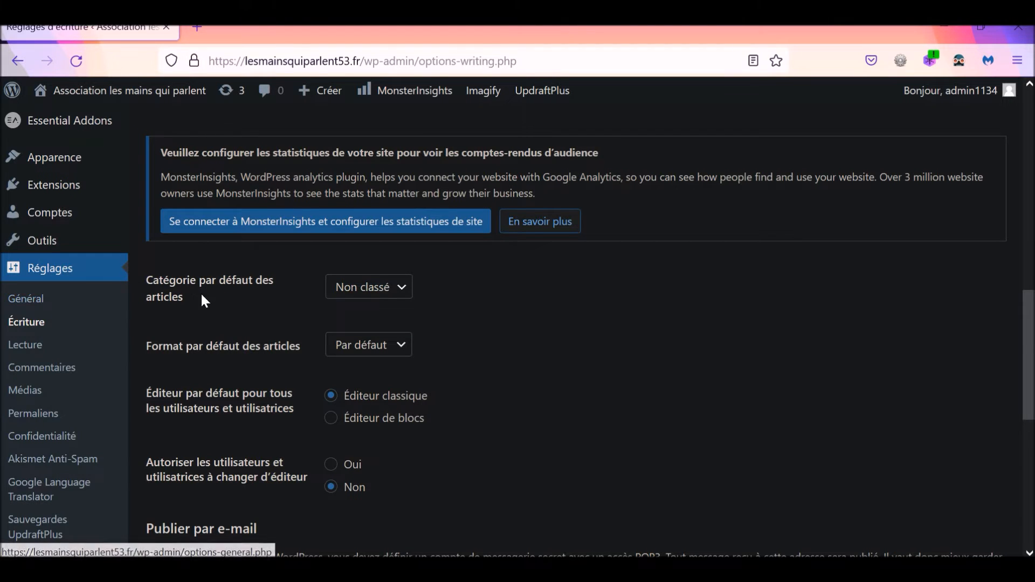
pyautogui.click(408, 295)
pyautogui.click(404, 288)
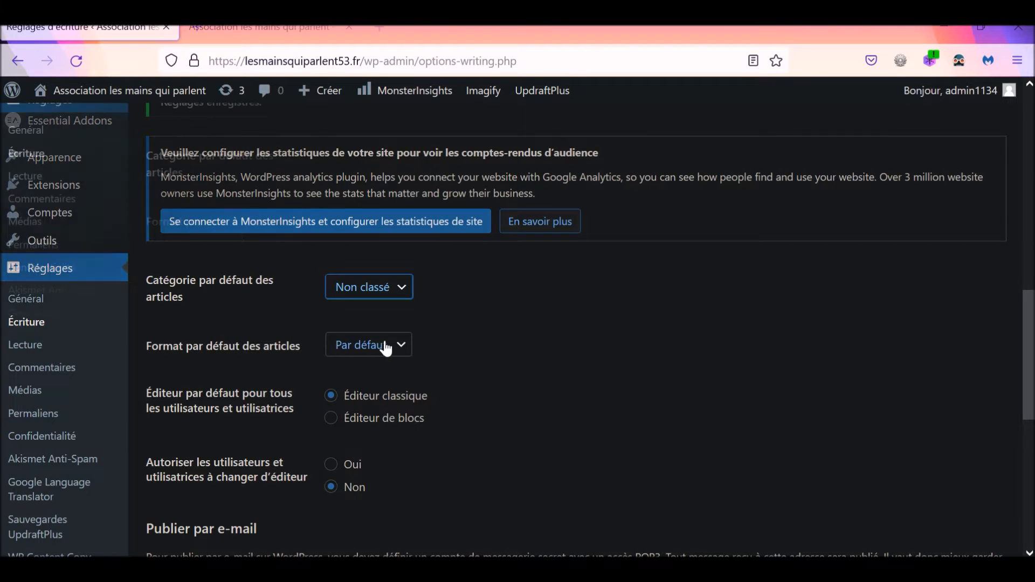
# - Review the available default article formats and keep Par défaut
pyautogui.scroll(4, 282, 238)
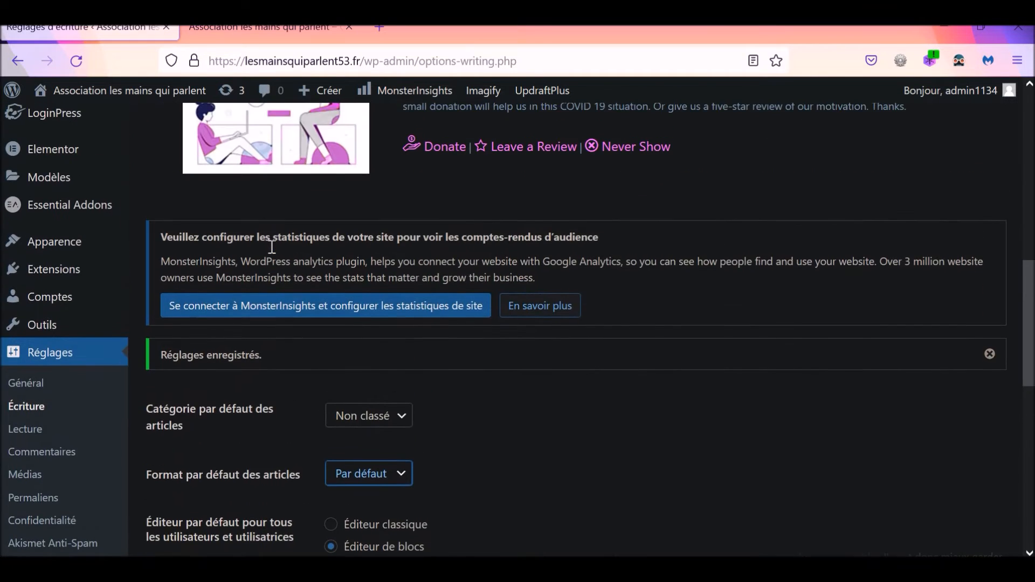
pyautogui.scroll(-5, 272, 247)
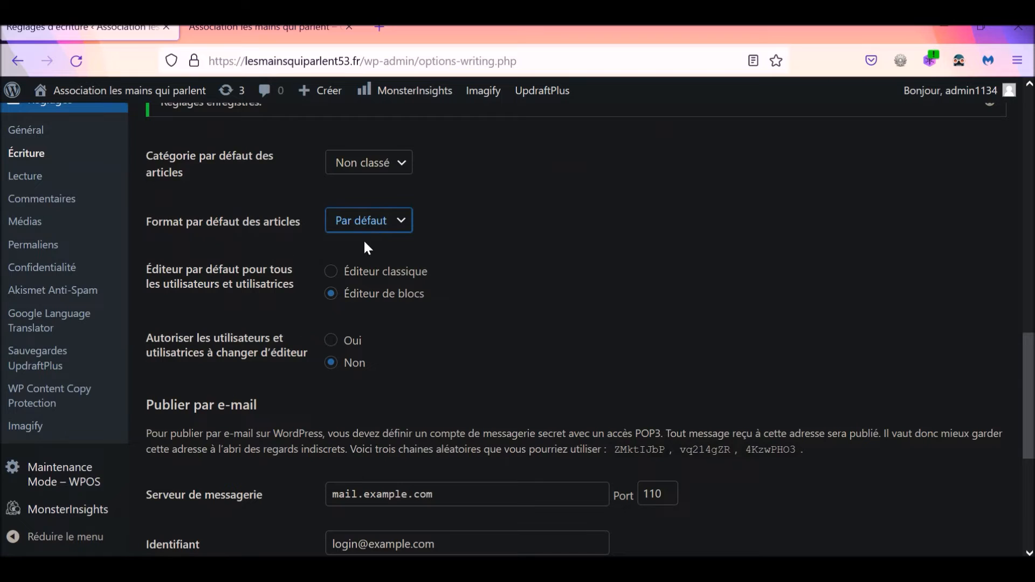
pyautogui.click(404, 230)
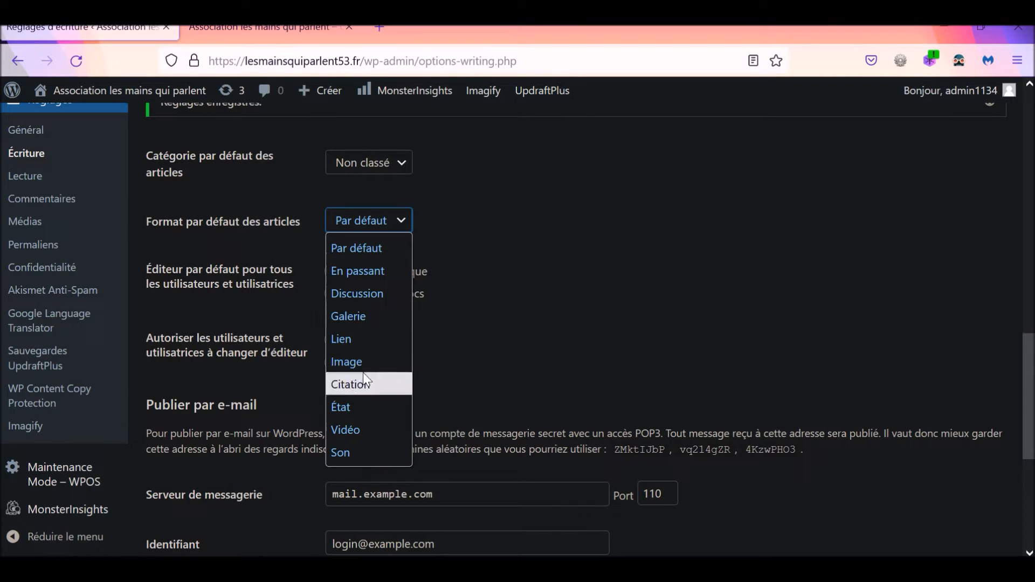
pyautogui.moveTo(275, 268); pyautogui.dragTo(280, 269)
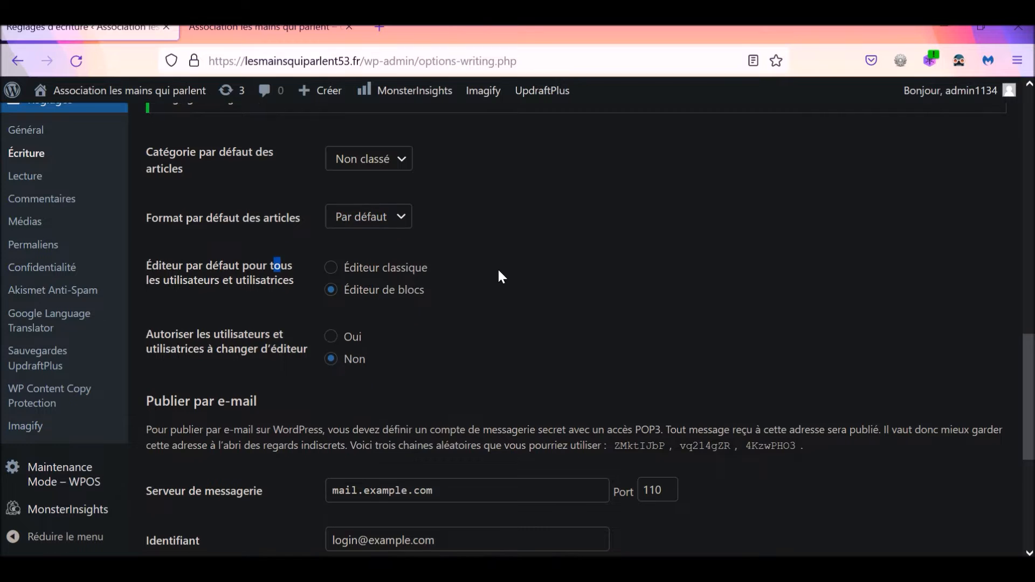
# - Set Éditeur classique as the default editor for all users and allow users to change editor
pyautogui.scroll(-2, 497, 267)
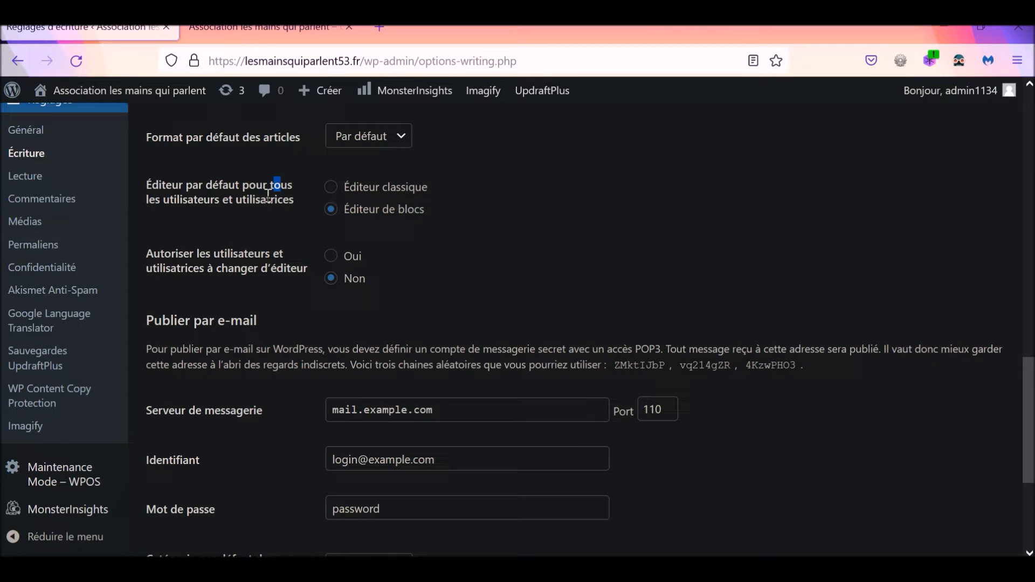
pyautogui.click(330, 188)
pyautogui.scroll(-3, 450, 254)
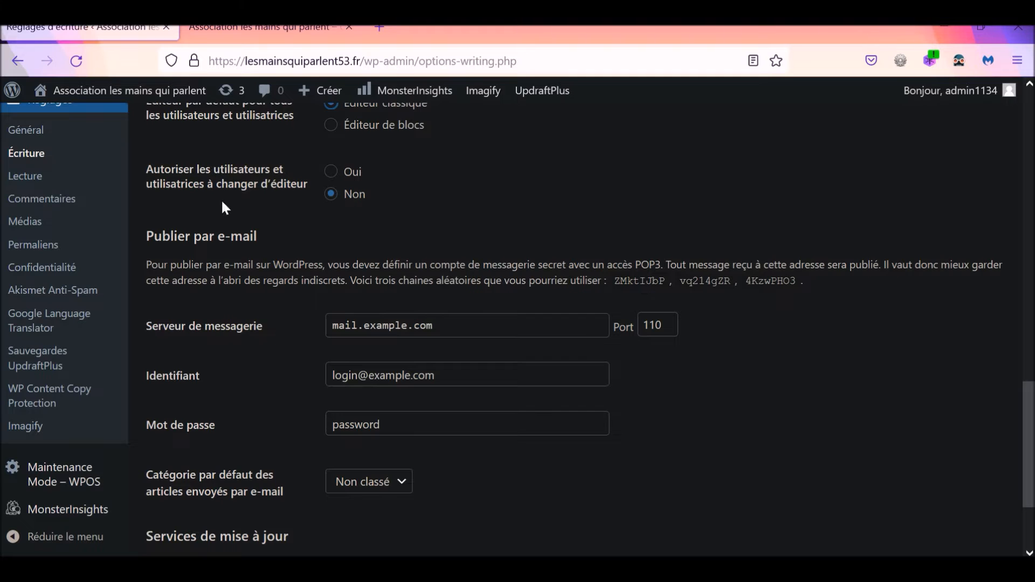
pyautogui.scroll(3, 283, 205)
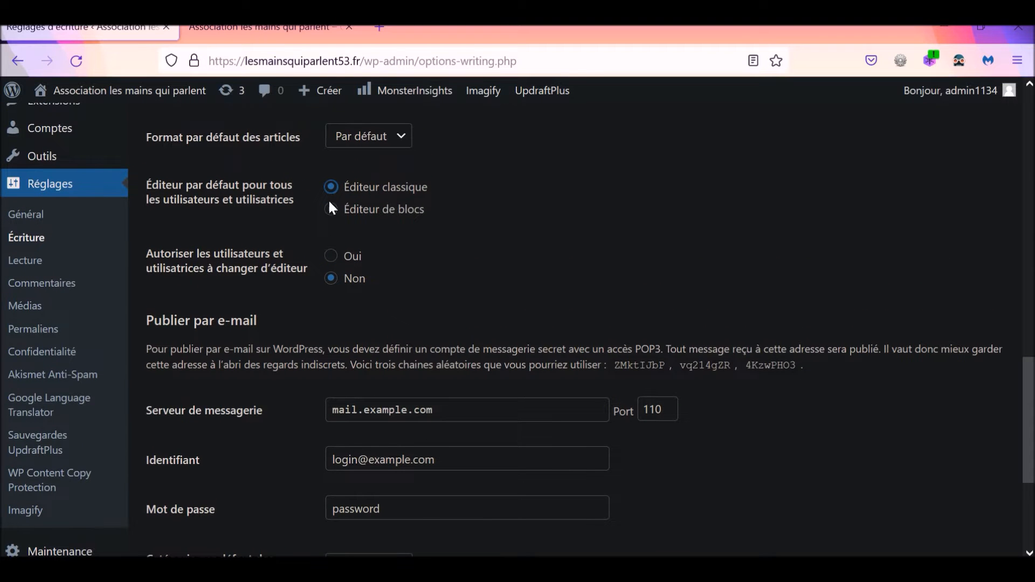
pyautogui.scroll(-3, 422, 214)
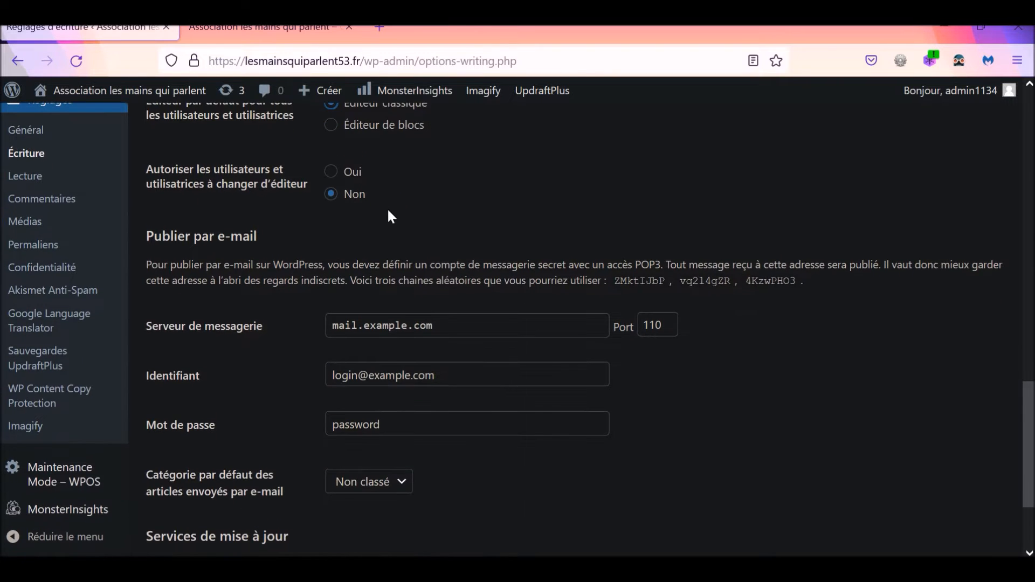
pyautogui.click(331, 172)
# - Review the mail server, login and password fields for publishing by e-mail
pyautogui.scroll(-3, 530, 285)
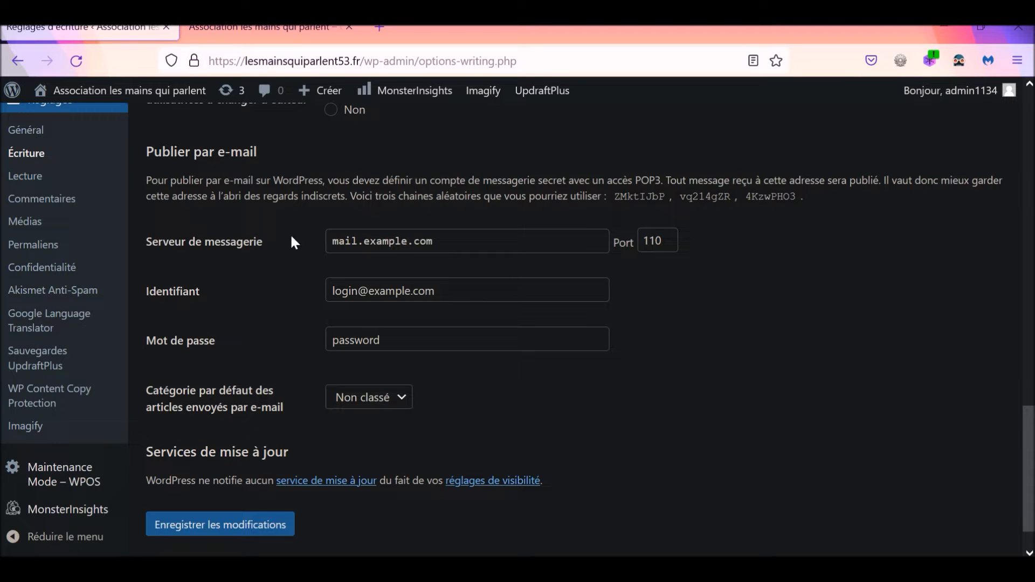
pyautogui.click(451, 241)
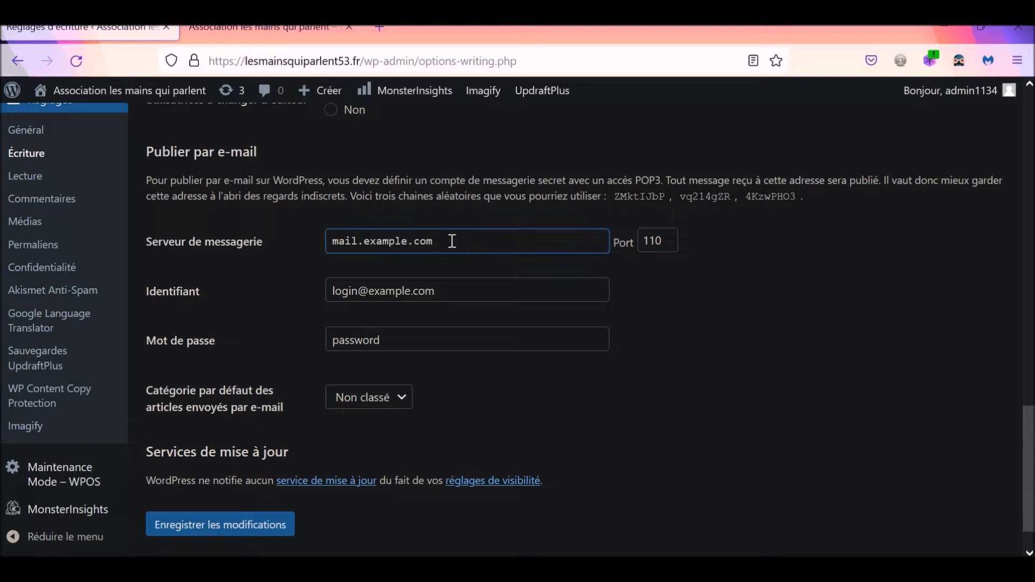
pyautogui.moveTo(439, 241); pyautogui.dragTo(322, 244)
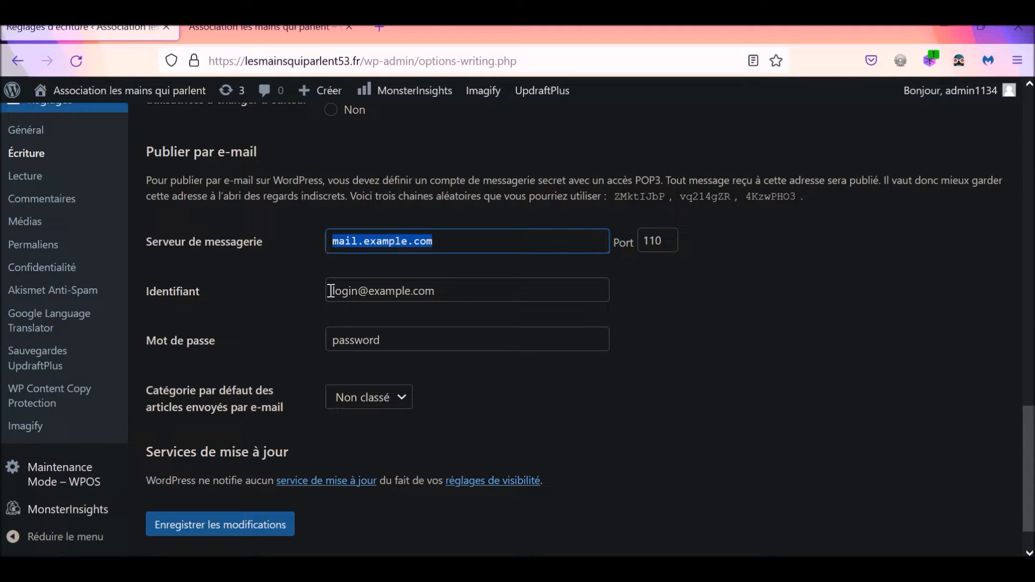
pyautogui.moveTo(331, 291); pyautogui.dragTo(467, 293)
pyautogui.moveTo(405, 340); pyautogui.dragTo(335, 345)
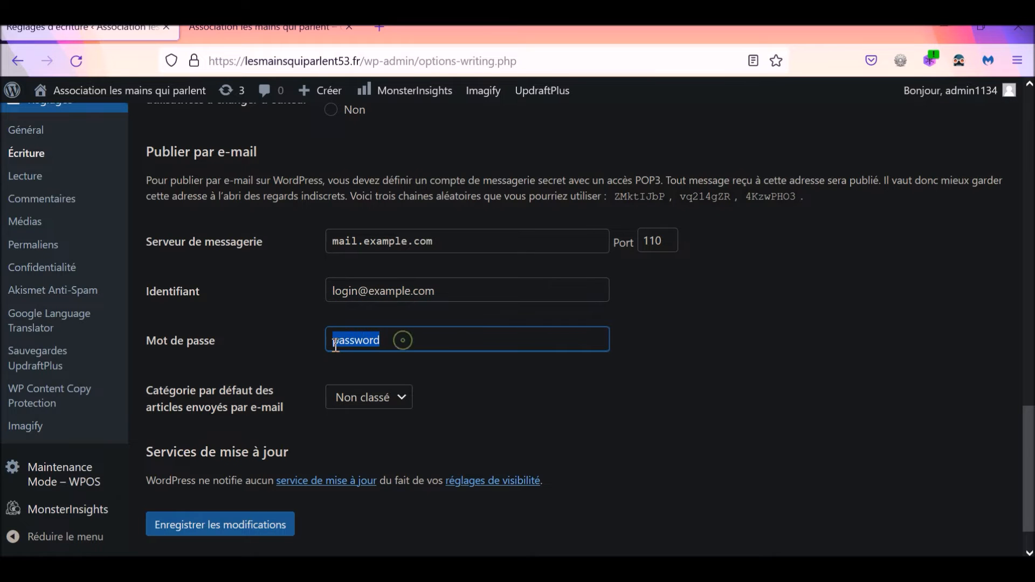
# - Save the changes to the writing settings
pyautogui.press('Return')
pyautogui.scroll(-3, 545, 331)
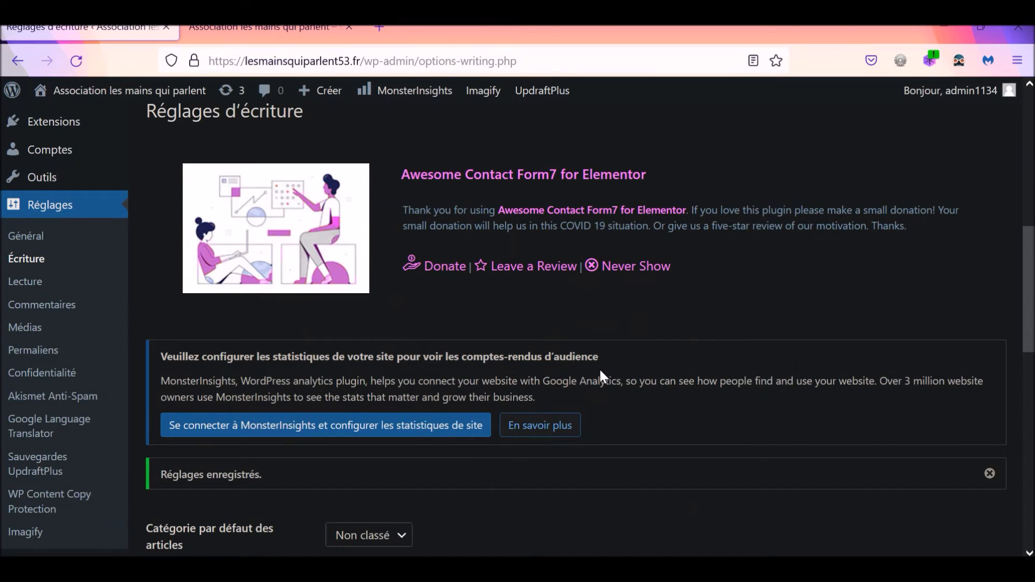
pyautogui.scroll(2, 599, 368)
pyautogui.scroll(-5, 597, 351)
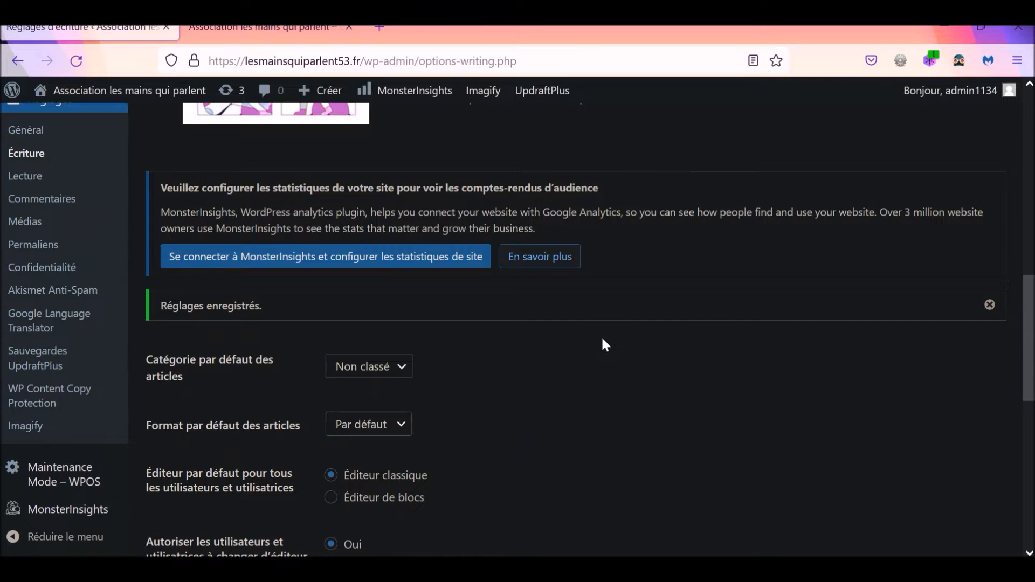
pyautogui.scroll(-10, 601, 335)
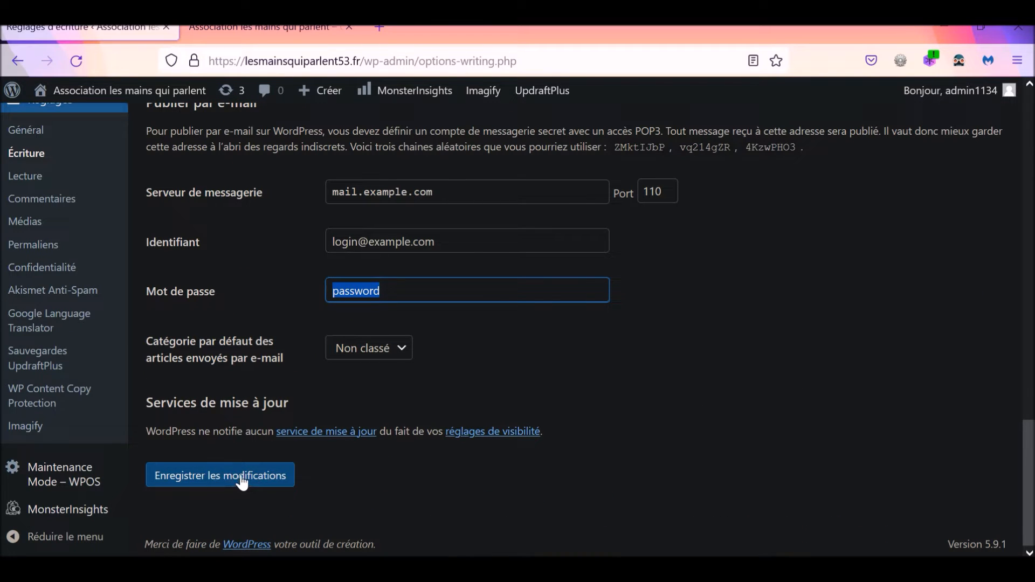
pyautogui.click(243, 481)
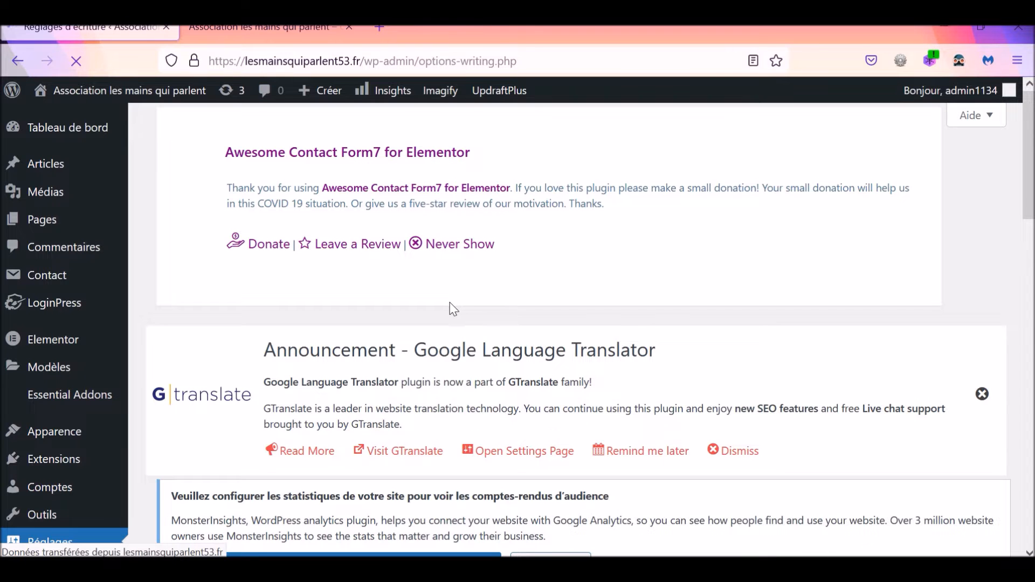
# - Open the reading settings and go to the home page display options
pyautogui.scroll(-6, 432, 351)
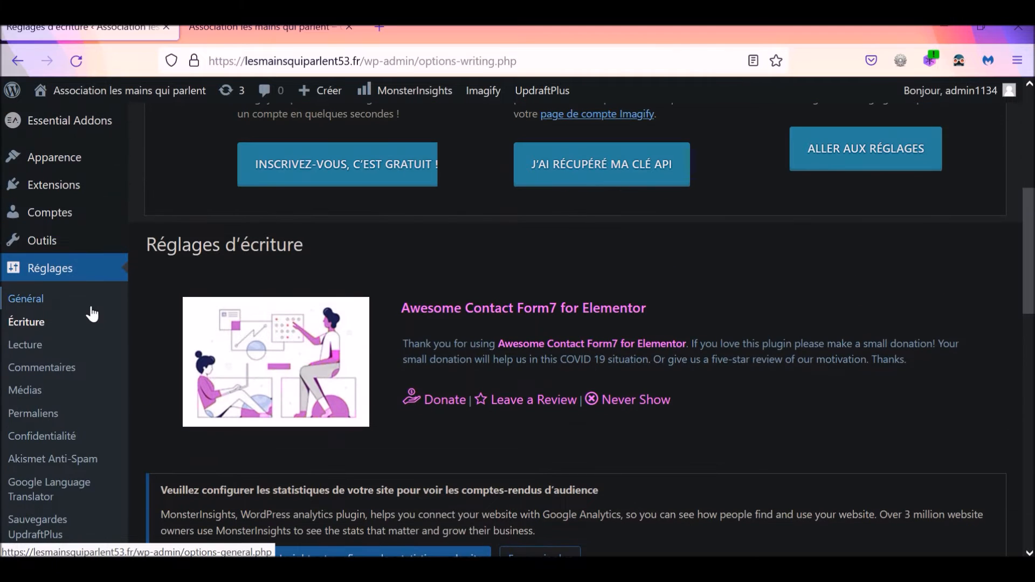
pyautogui.click(24, 344)
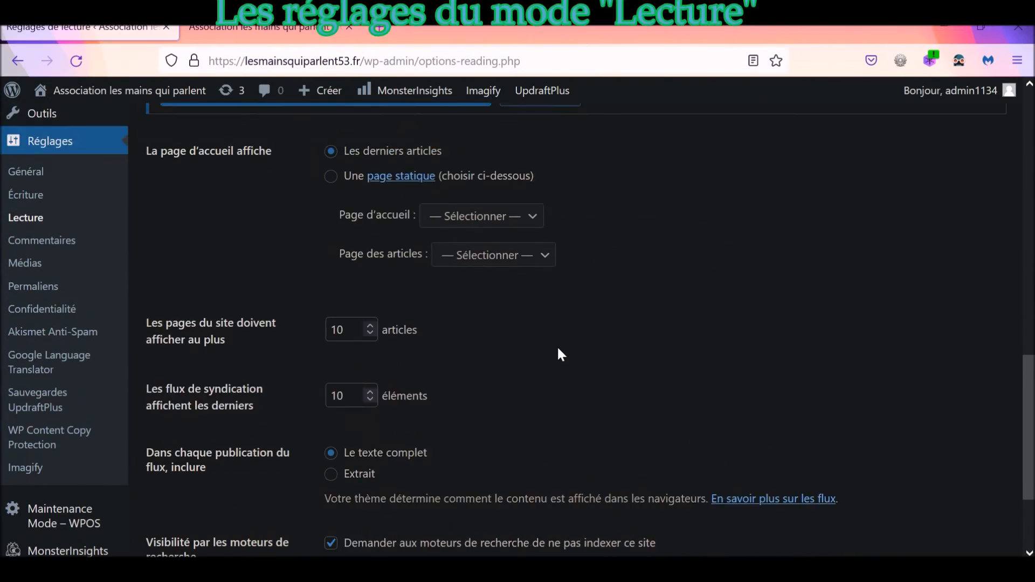
pyautogui.scroll(3, 558, 354)
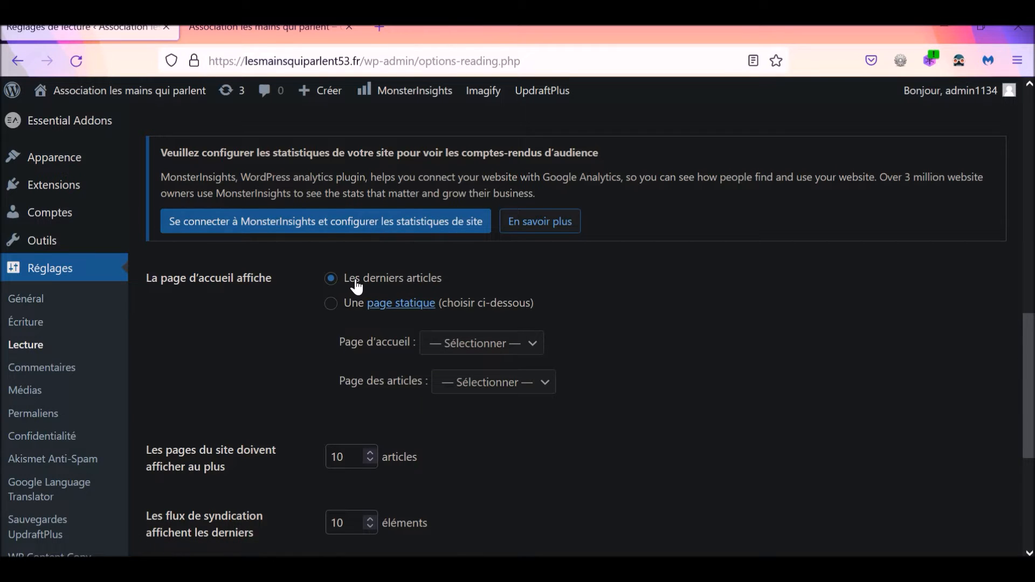
# - Look over the public site's home page in the other browser tab and return to the reading settings
pyautogui.click(311, 28)
pyautogui.scroll(-2, 416, 224)
pyautogui.scroll(2, 419, 233)
pyautogui.click(118, 32)
# - Make the home page show a static page, choosing Page d'exemple as Page d'accueil and leaving Page des articles unselected
pyautogui.click(331, 308)
pyautogui.click(487, 343)
pyautogui.click(476, 395)
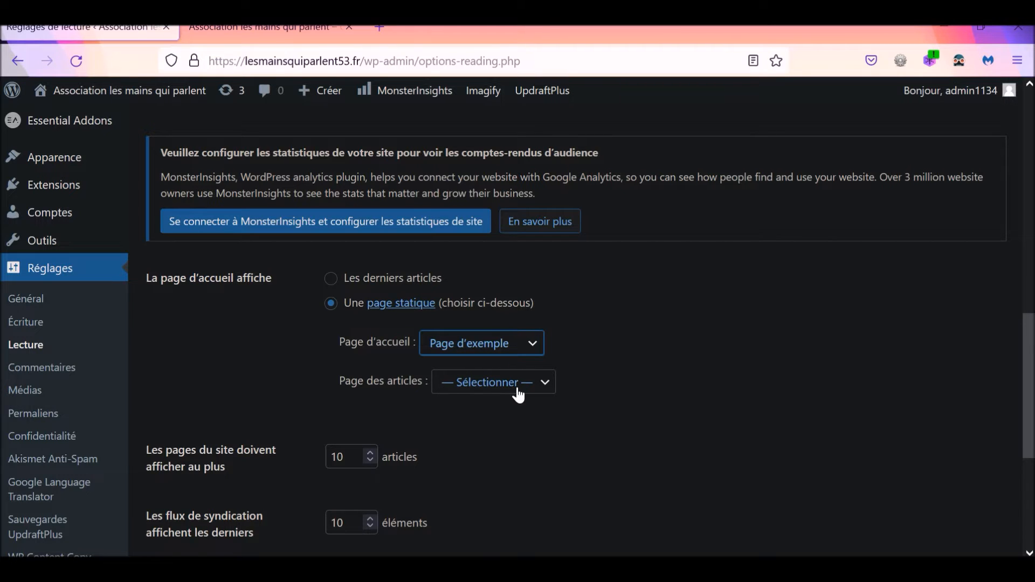
pyautogui.scroll(-2, 485, 378)
pyautogui.click(549, 300)
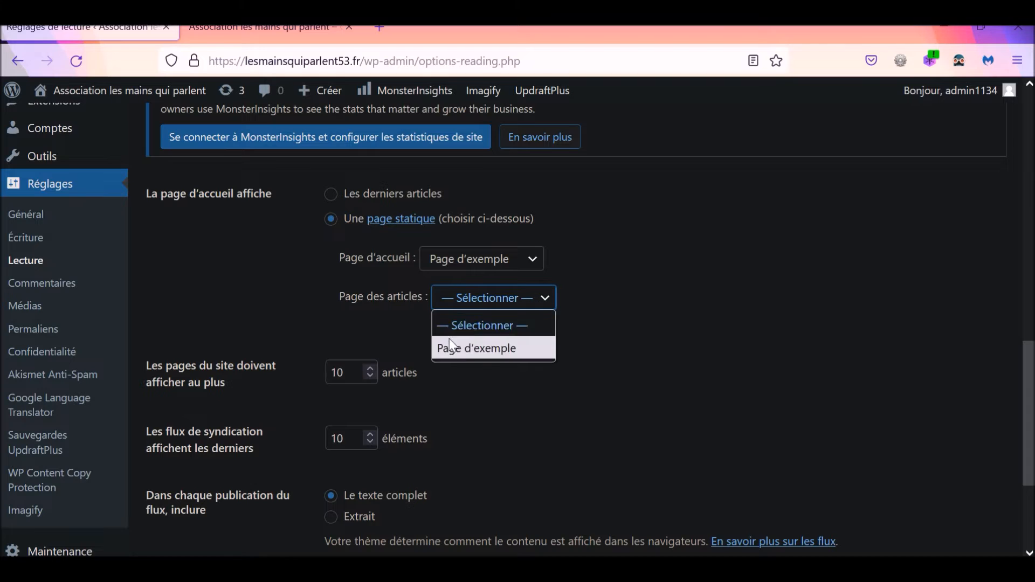
pyautogui.click(499, 297)
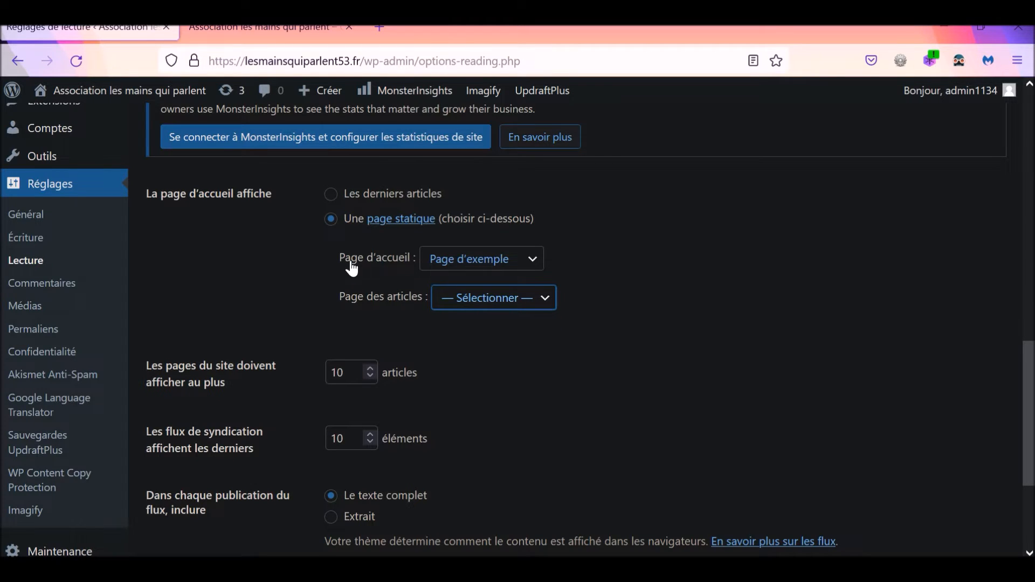
# - Look at the Pages and Articles entries of the admin navigation and return to the home page options
pyautogui.scroll(4, 350, 291)
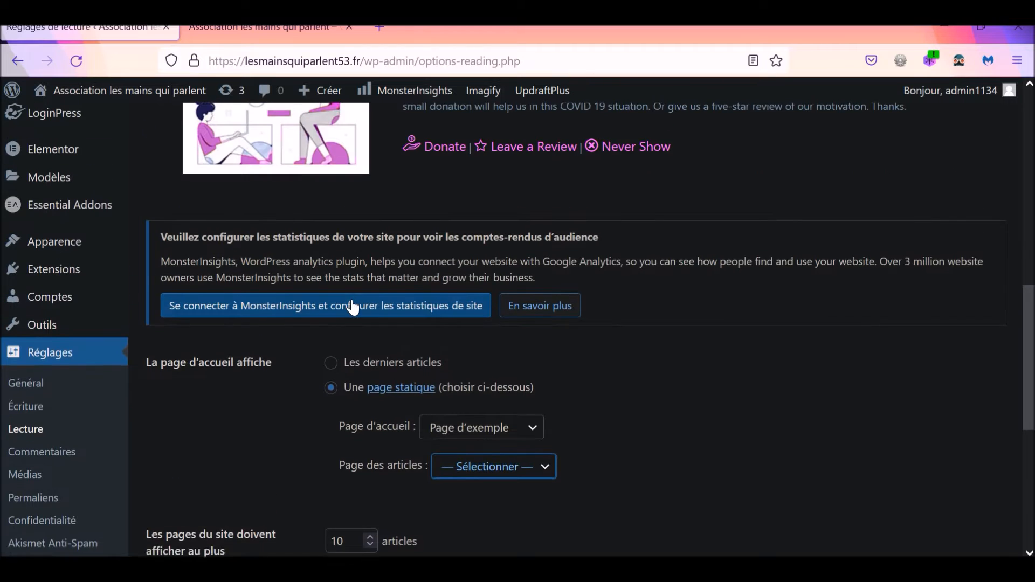
pyautogui.scroll(3, 353, 307)
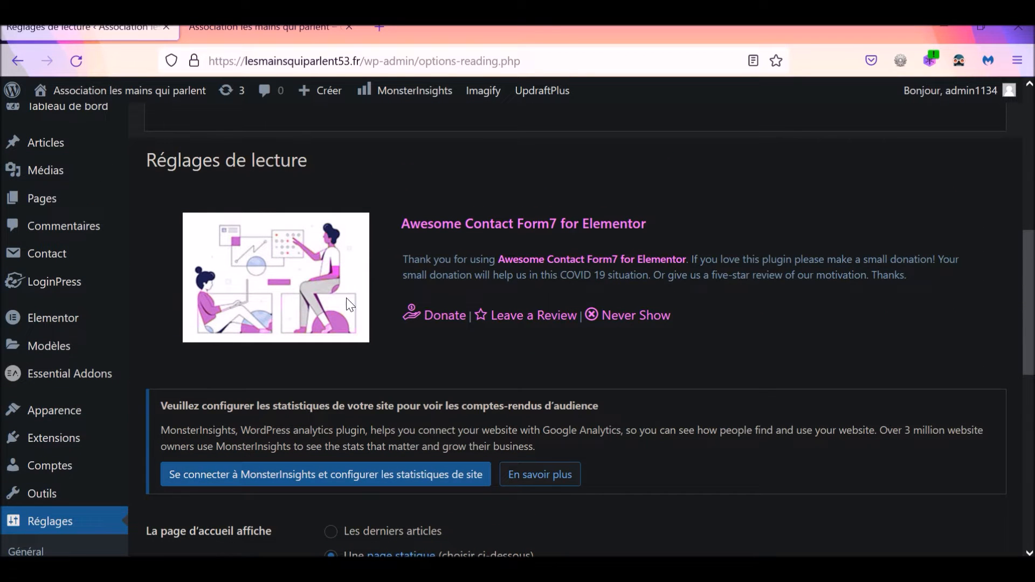
pyautogui.moveTo(59, 205)
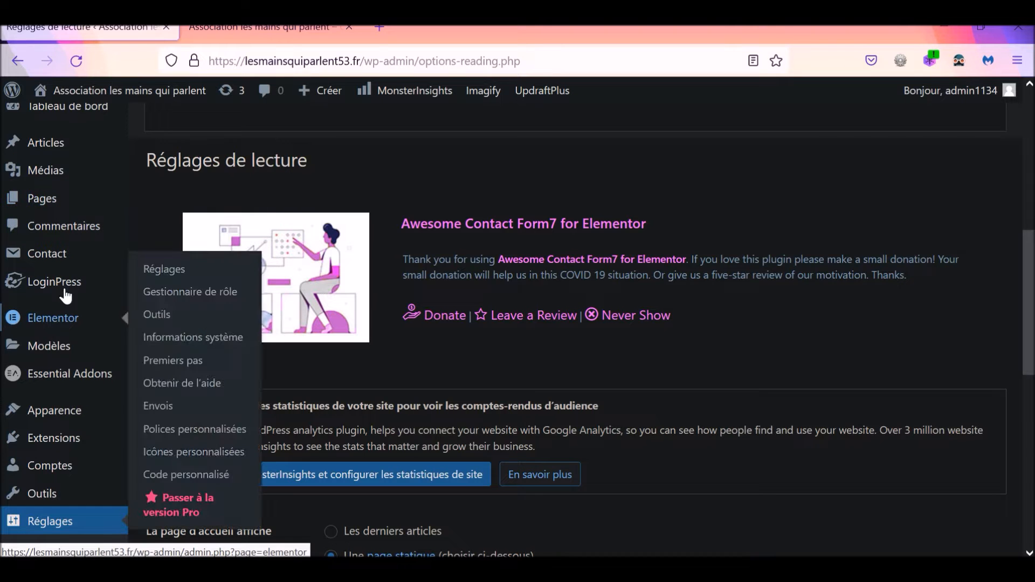
pyautogui.scroll(3, 67, 232)
pyautogui.moveTo(69, 176)
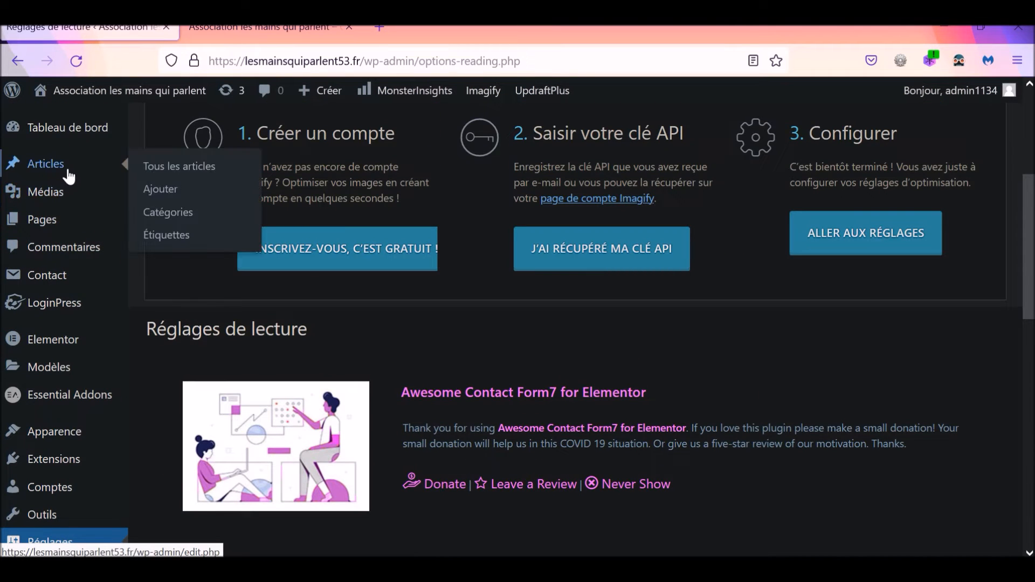
pyautogui.scroll(-8, 590, 440)
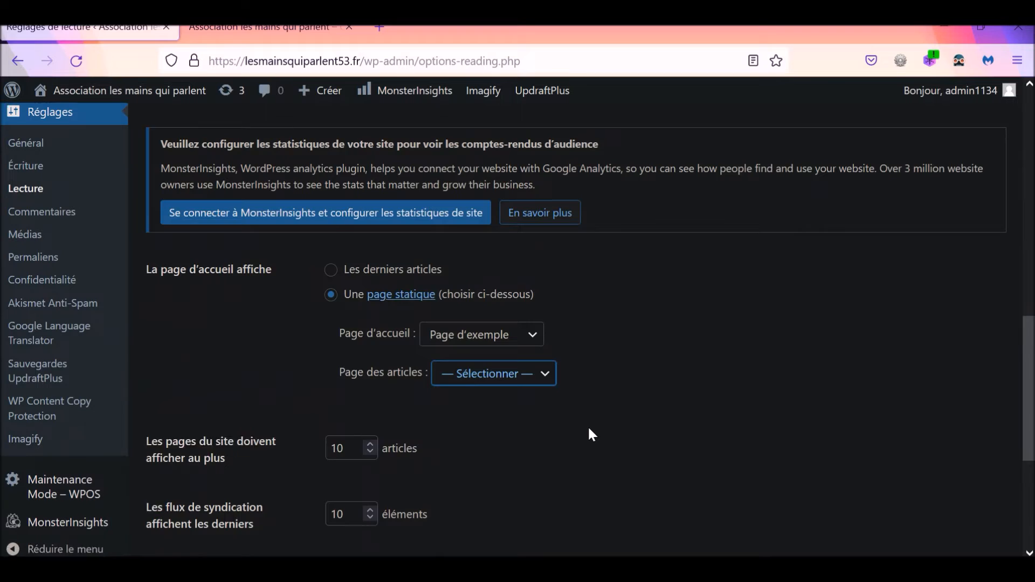
# - Limit the site's pages to 5 articles and the syndication feeds to the last 7 elements
pyautogui.scroll(-3, 592, 434)
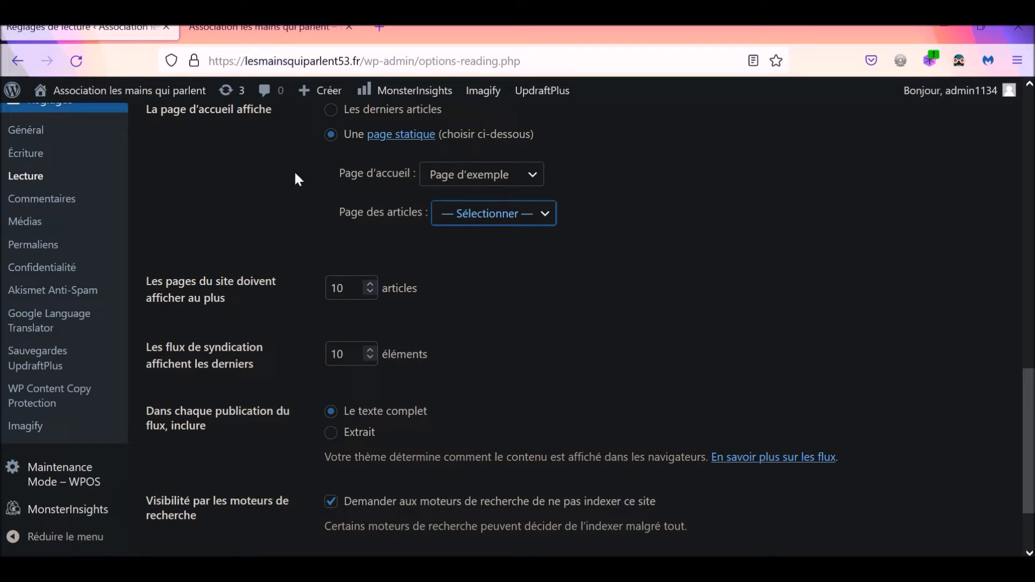
pyautogui.click(370, 291)
pyautogui.click(370, 291)
pyautogui.click(369, 291)
pyautogui.click(370, 291)
pyautogui.click(370, 291)
pyautogui.click(370, 357)
pyautogui.click(370, 358)
pyautogui.click(370, 358)
# - Include only the Extrait of each publication in the feed and save the reading settings
pyautogui.scroll(-2, 706, 320)
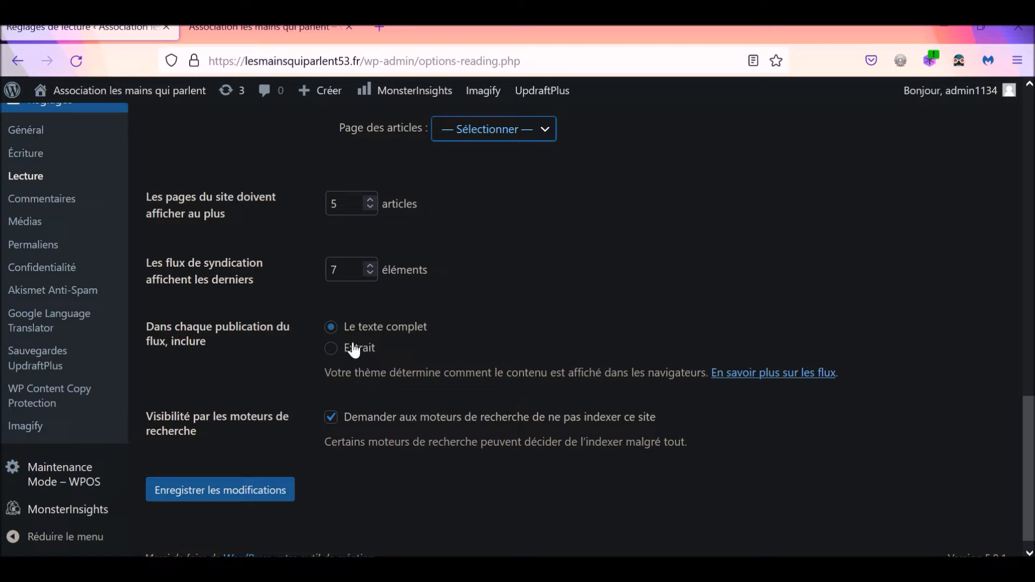
pyautogui.click(332, 349)
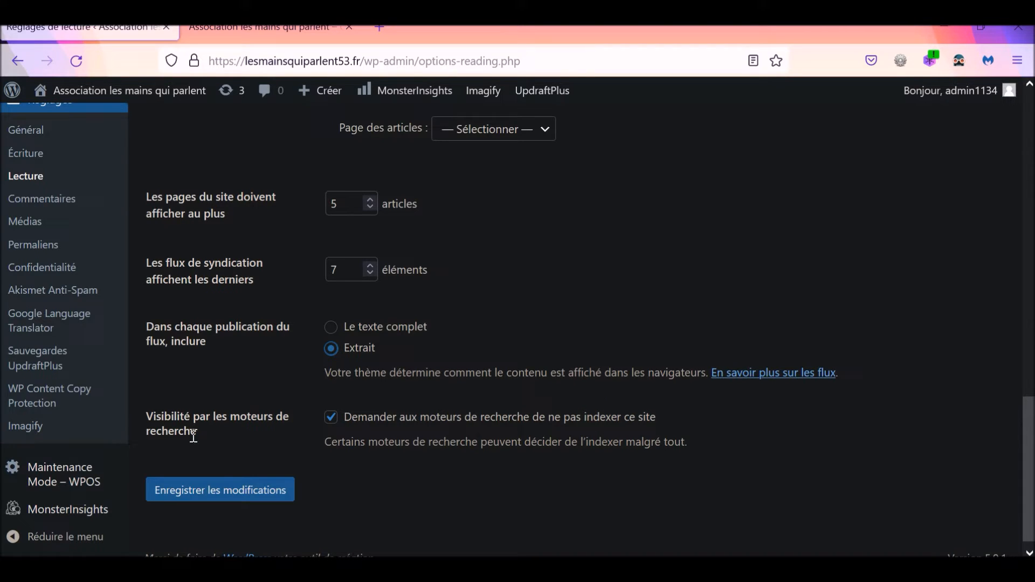
pyautogui.click(233, 499)
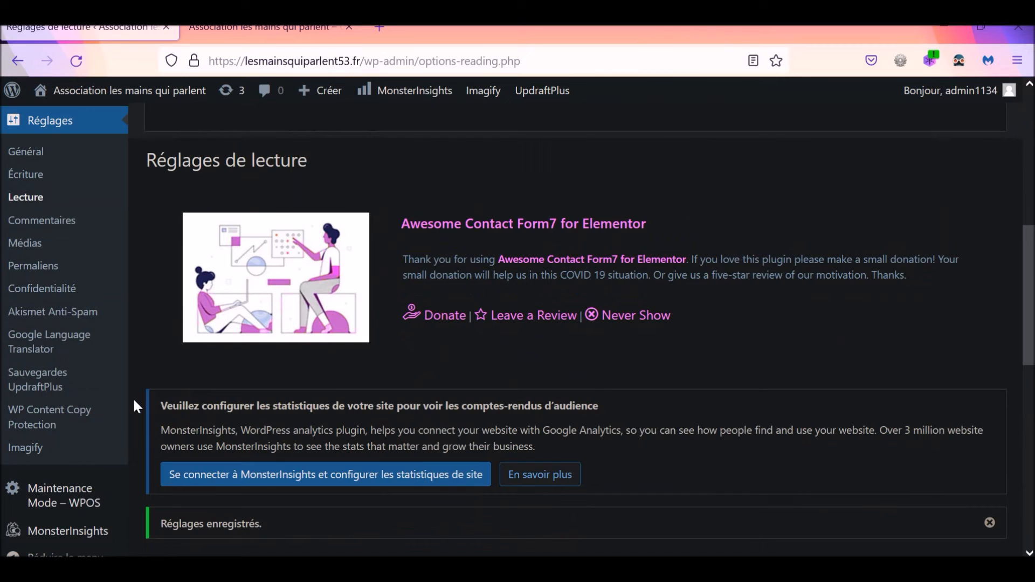
# - Open the comment settings and go to the default publication options
pyautogui.click(56, 225)
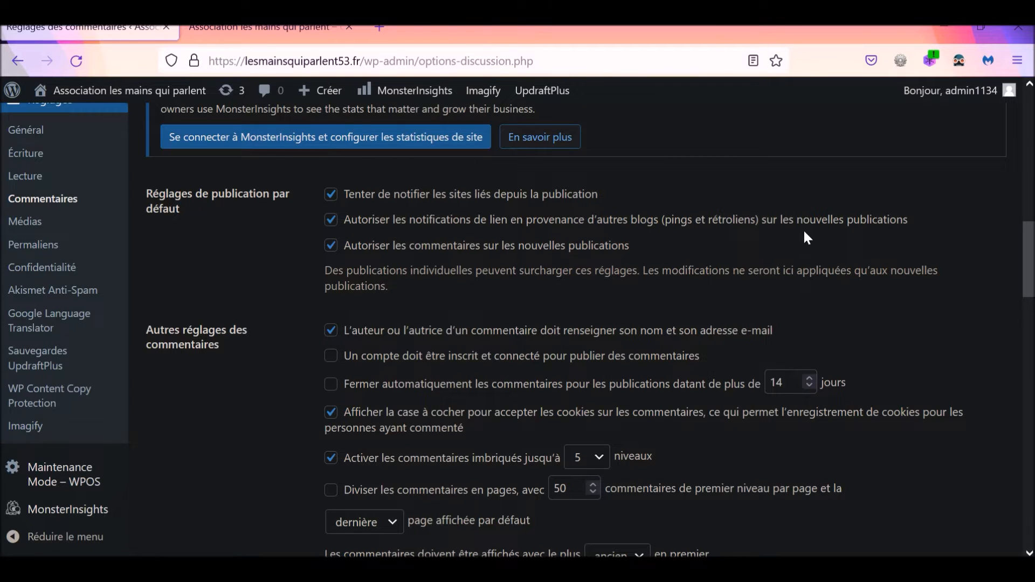
# - Disallow pings and trackbacks from other blogs on new publications and require a registered, logged-in account for posting comments
pyautogui.click(331, 222)
pyautogui.scroll(-3, 459, 260)
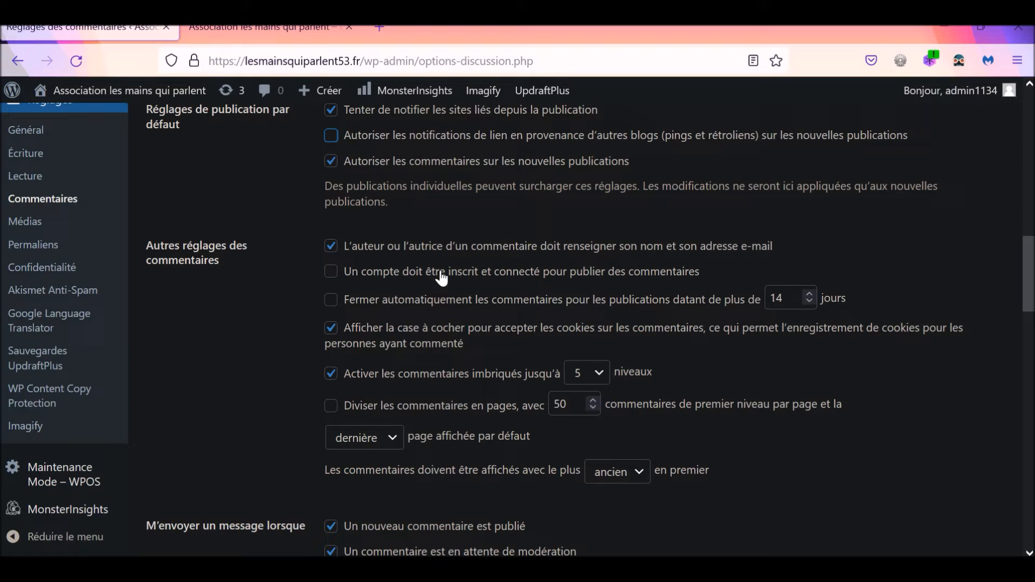
pyautogui.click(331, 271)
pyautogui.scroll(-2, 634, 350)
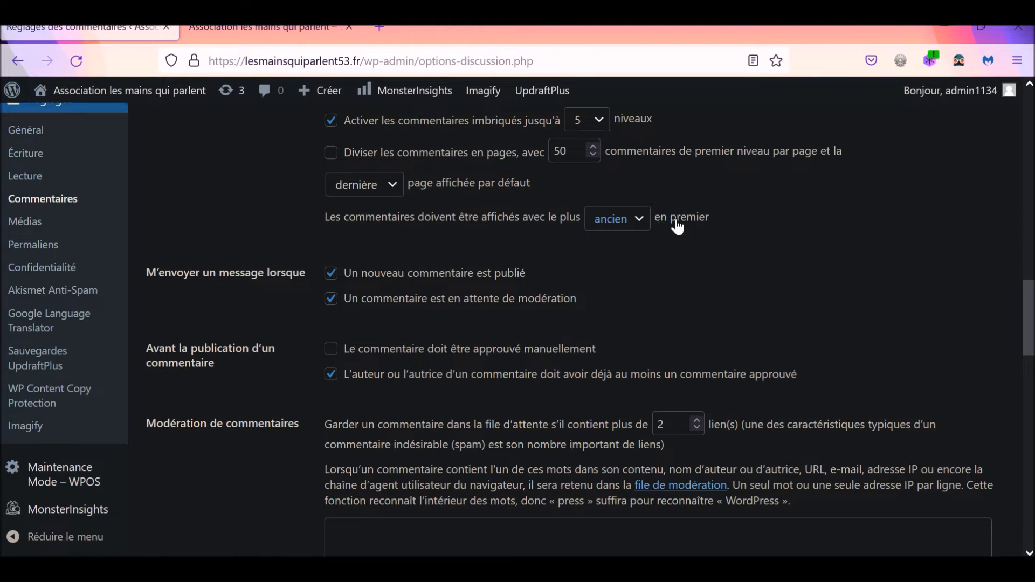
# - Display comments with the most récent first and require manual approval instead of a previously approved comment from the author
pyautogui.click(642, 225)
pyautogui.click(623, 267)
pyautogui.scroll(-2, 969, 221)
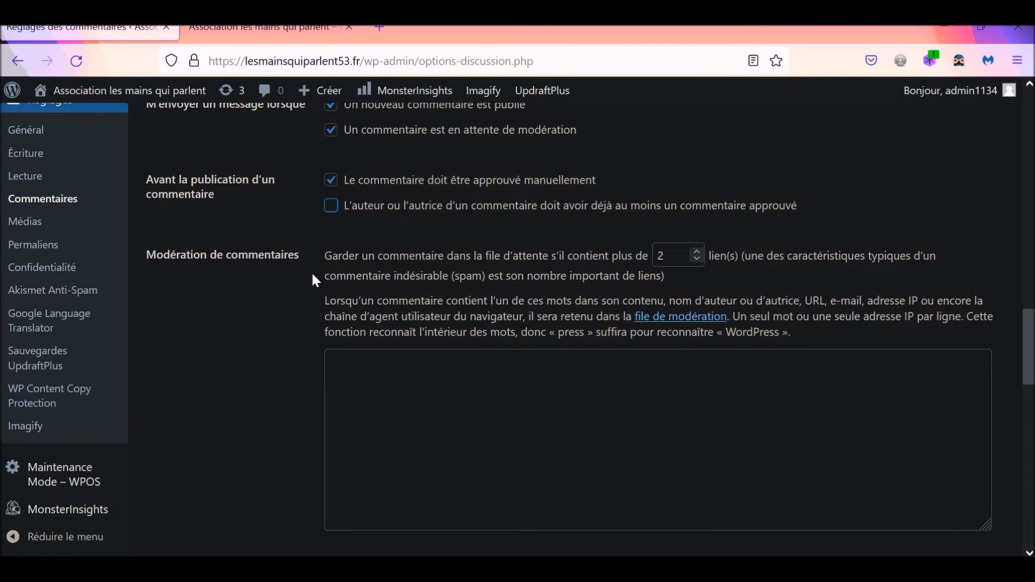
# - Hold comments in the moderation queue when they contain more than 1 link
pyautogui.scroll(3, 662, 262)
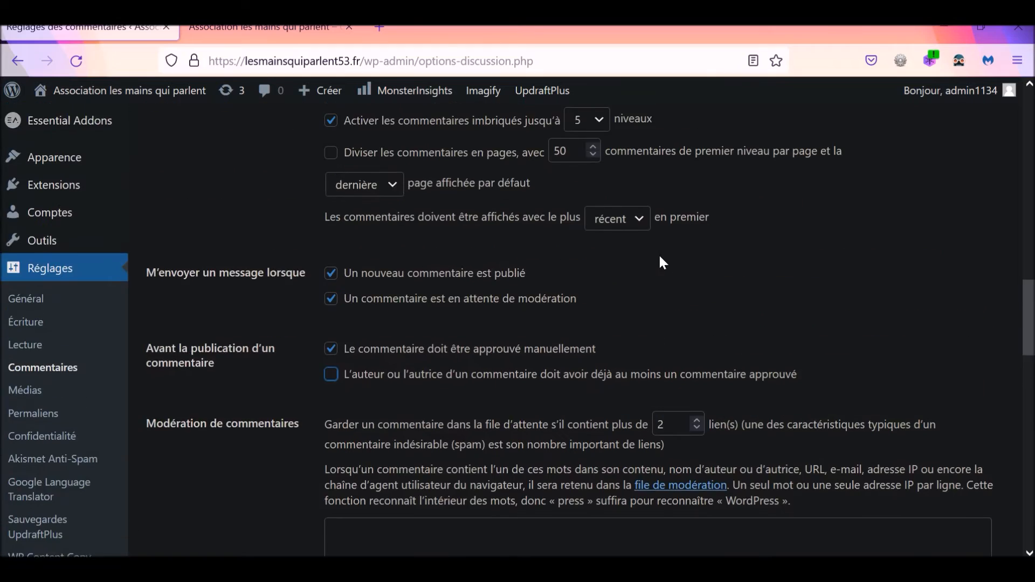
pyautogui.scroll(3, 659, 257)
pyautogui.scroll(3, 622, 231)
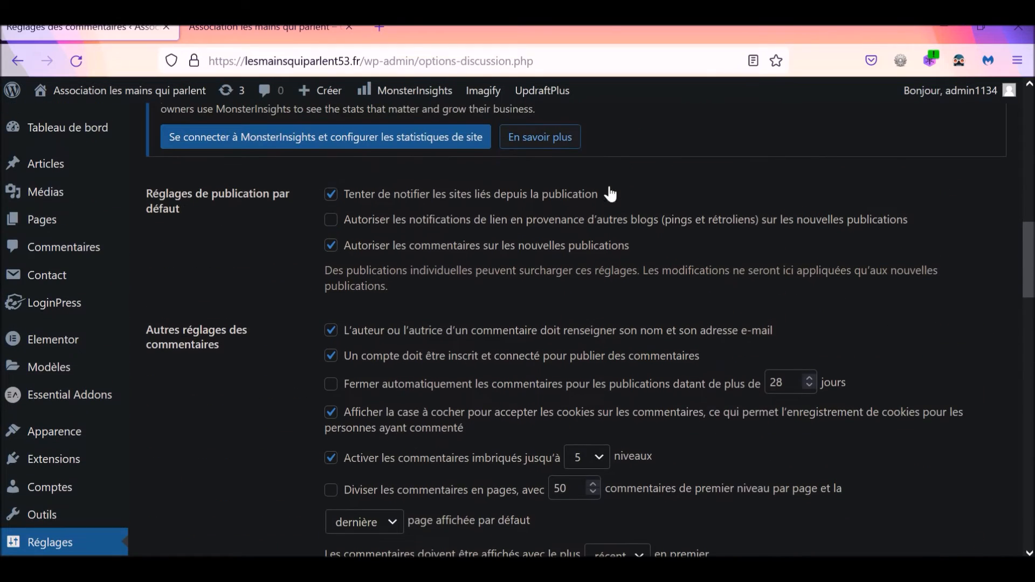
pyautogui.scroll(-5, 724, 232)
pyautogui.scroll(3, 706, 237)
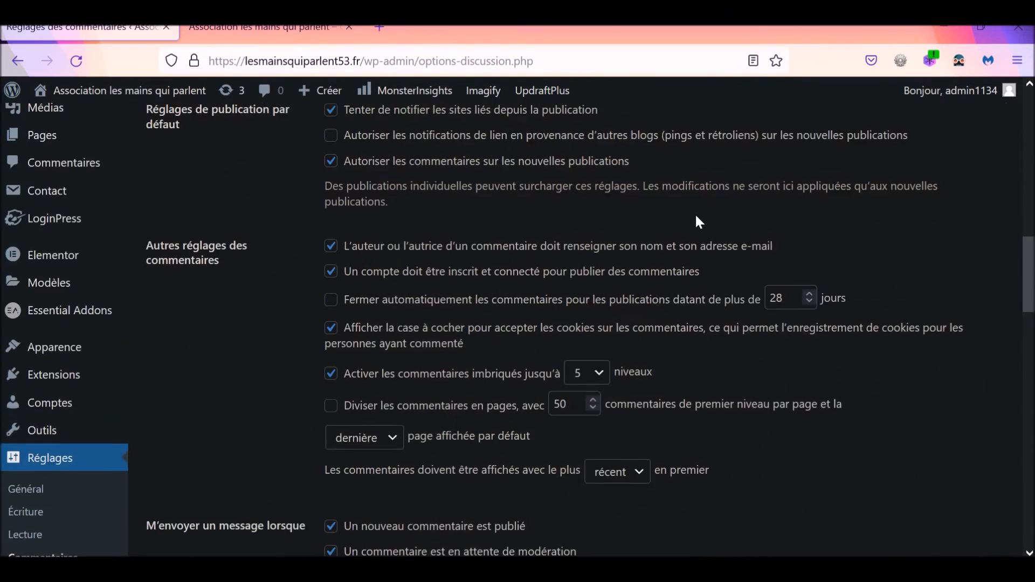
pyautogui.scroll(-10, 697, 221)
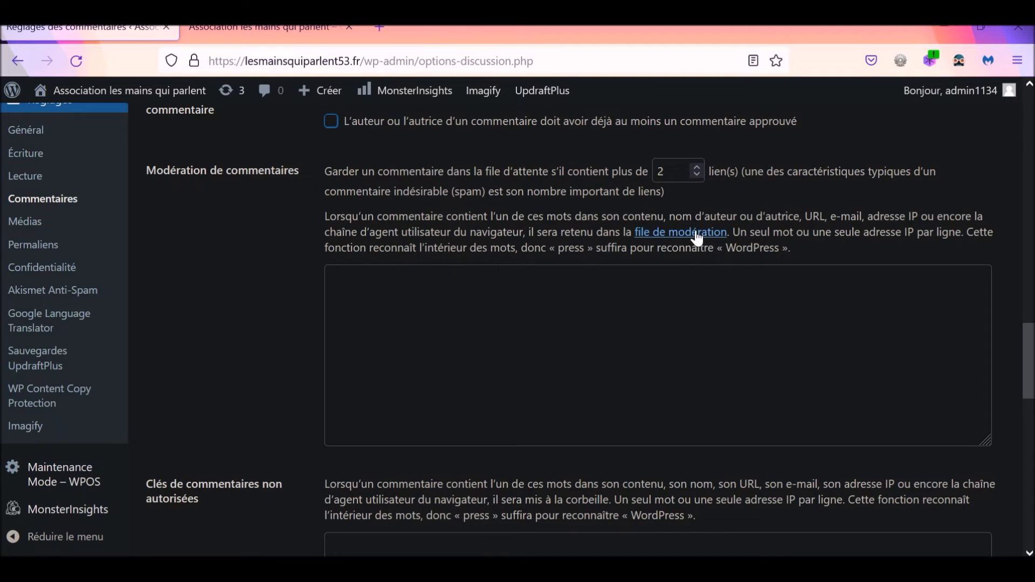
pyautogui.click(697, 175)
# - Enter merde, putain, salope, connard, conasse, pute and vachier as disallowed comment keys, one word per line
pyautogui.scroll(3, 580, 246)
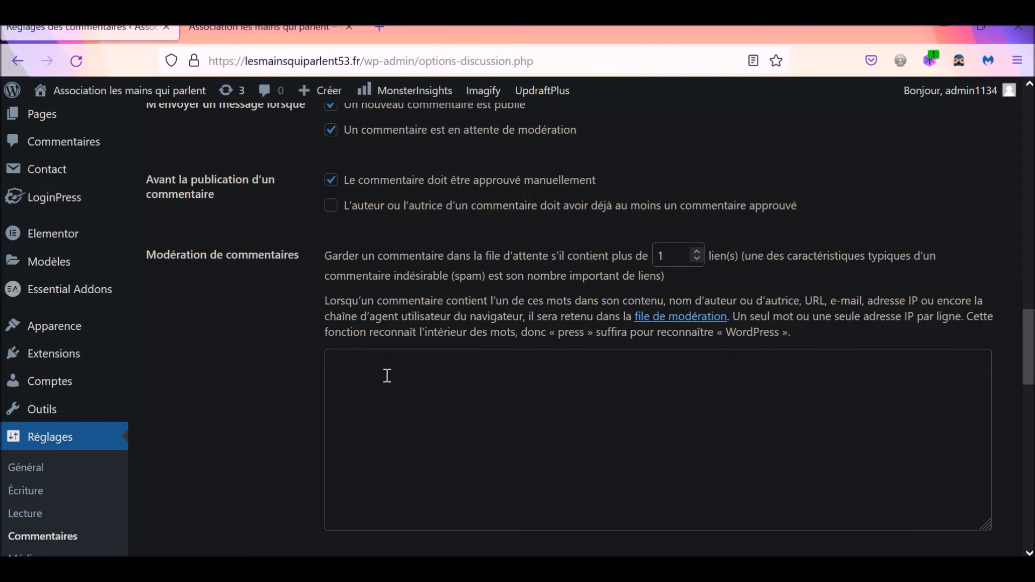
pyautogui.scroll(8, 399, 323)
pyautogui.scroll(-12, 434, 273)
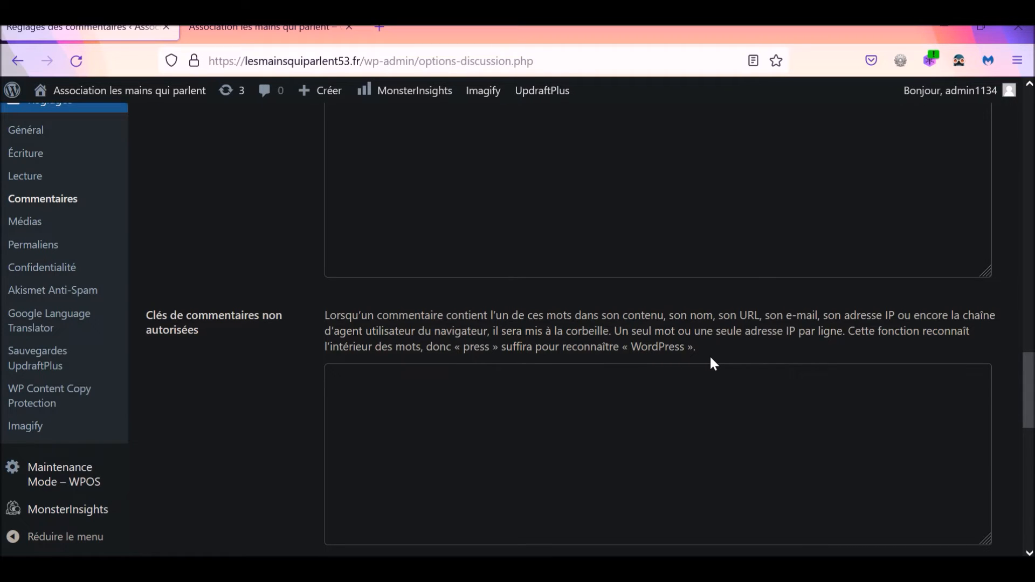
pyautogui.click(358, 371)
pyautogui.write('merde')
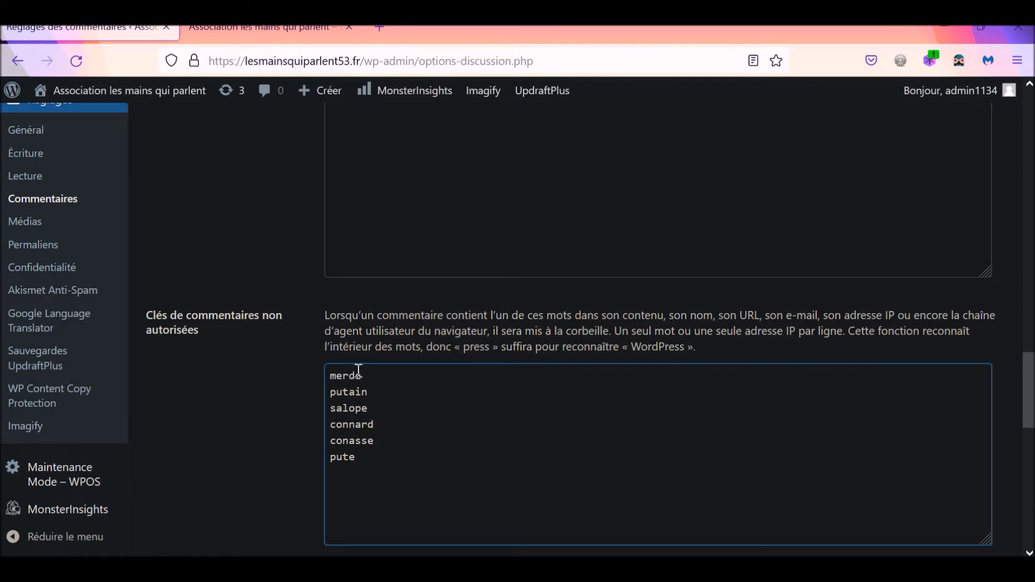
pyautogui.write('achier')
pyautogui.moveTo(336, 375); pyautogui.dragTo(372, 483)
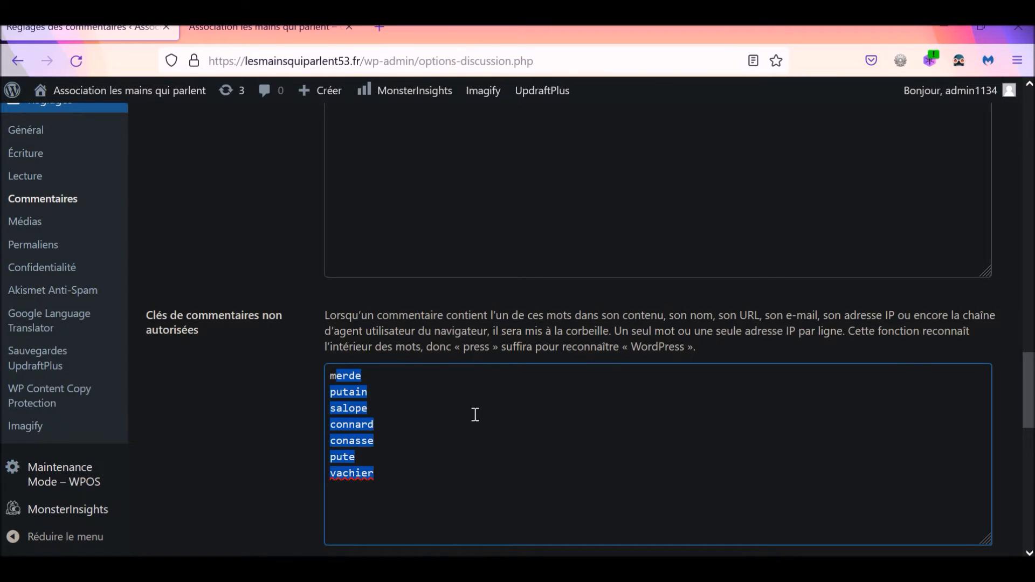
pyautogui.click(331, 373)
pyautogui.scroll(3, 468, 390)
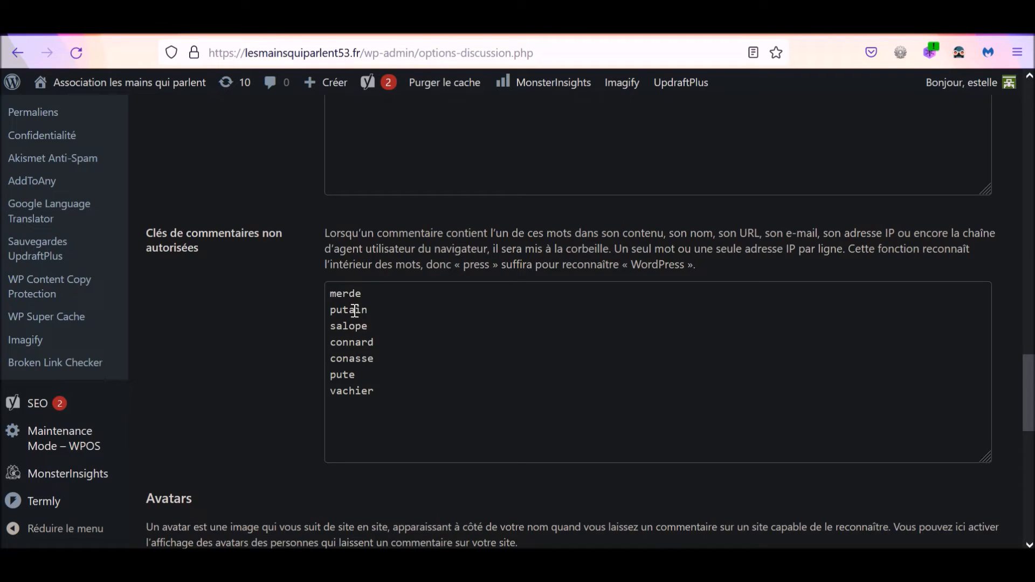
pyautogui.scroll(-2, 351, 167)
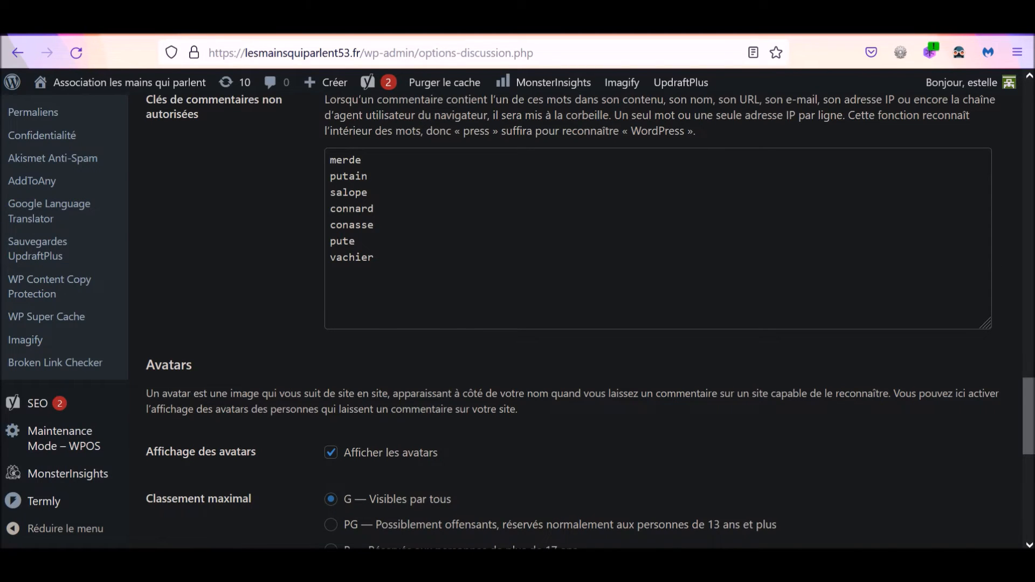
# - Look through the avatar options and try Vide as the default avatar
pyautogui.scroll(-4, 566, 310)
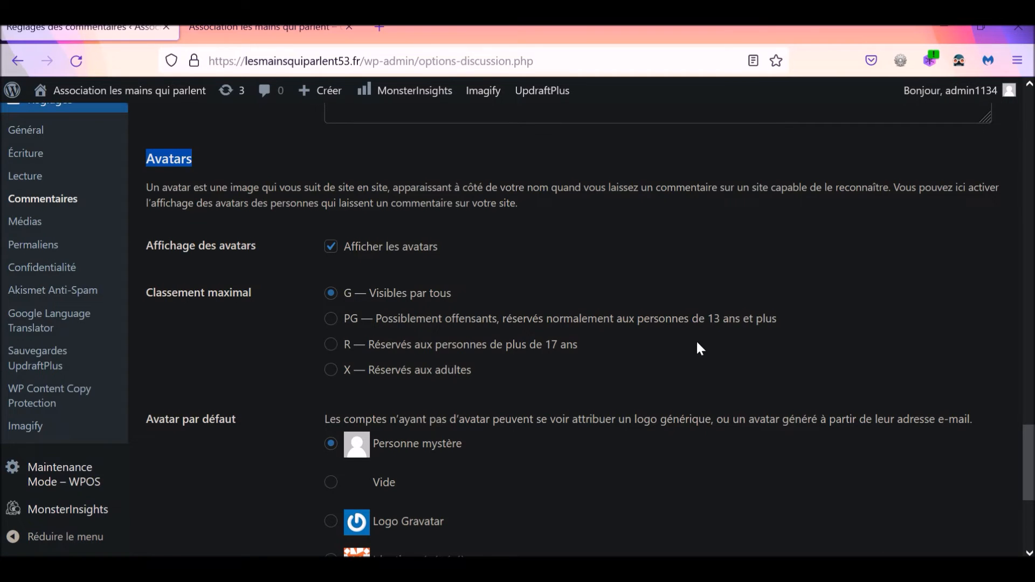
pyautogui.scroll(-3, 736, 331)
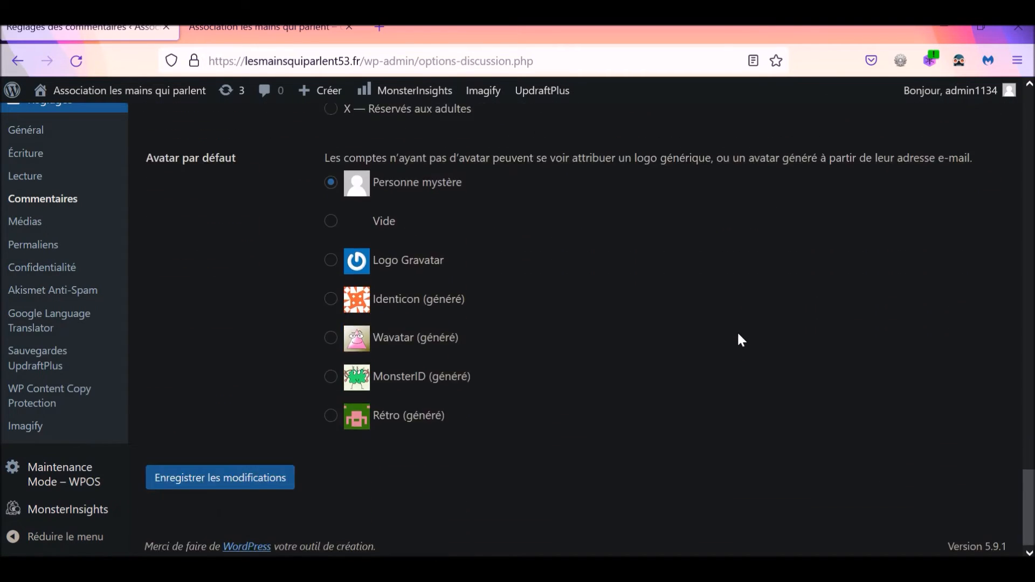
pyautogui.scroll(2, 738, 349)
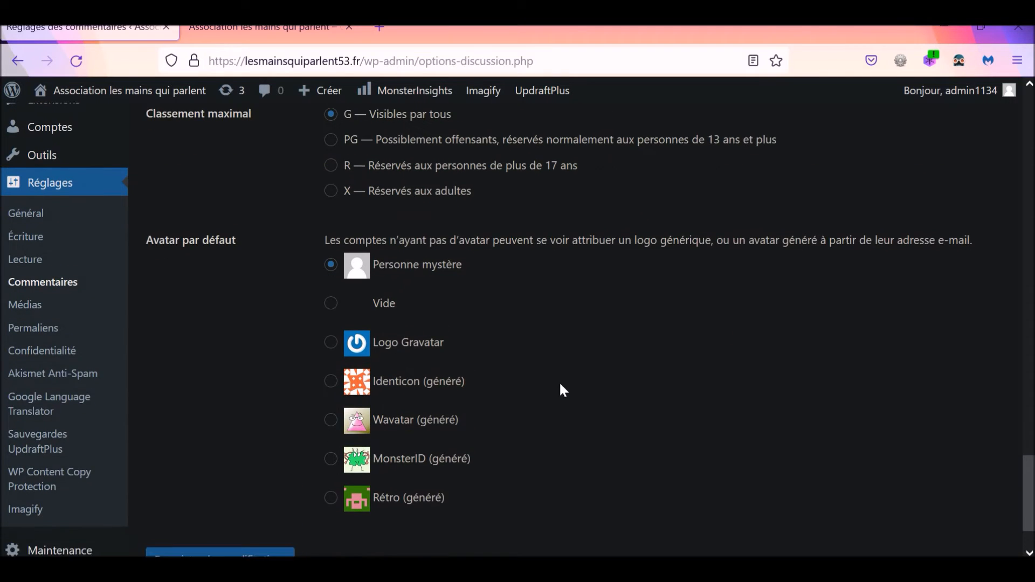
pyautogui.scroll(2, 561, 381)
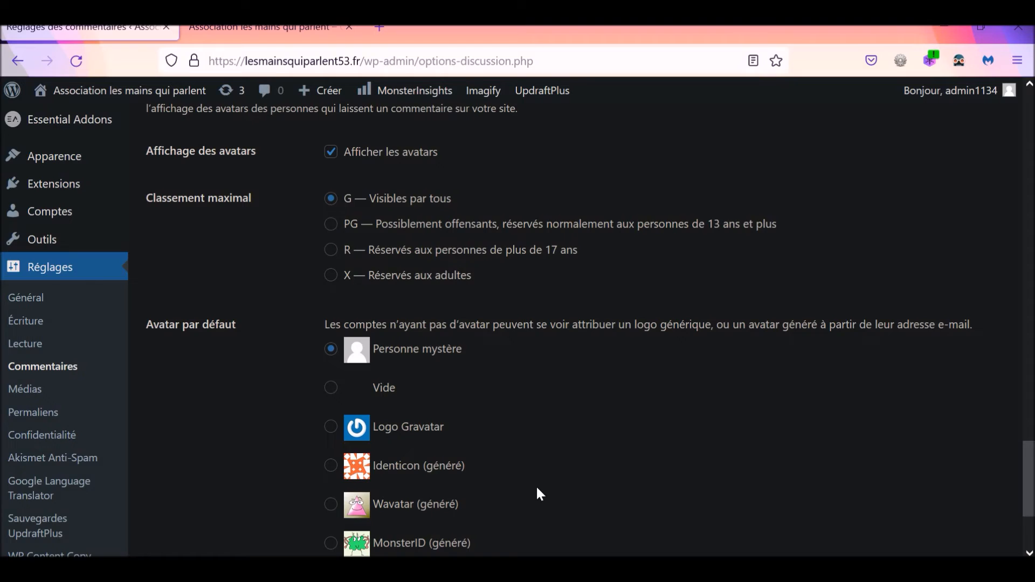
pyautogui.scroll(-3, 538, 492)
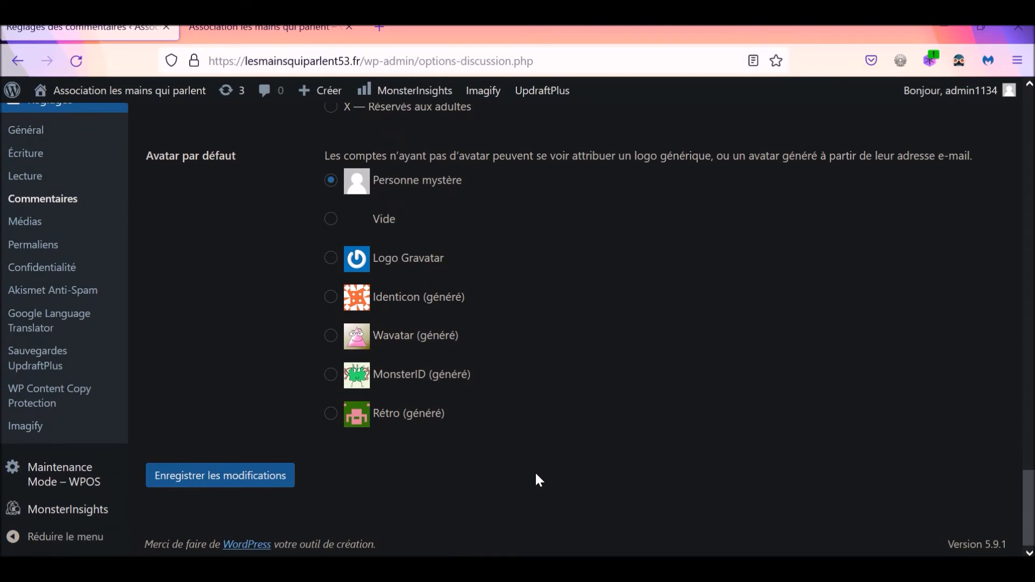
pyautogui.click(330, 219)
pyautogui.scroll(3, 442, 299)
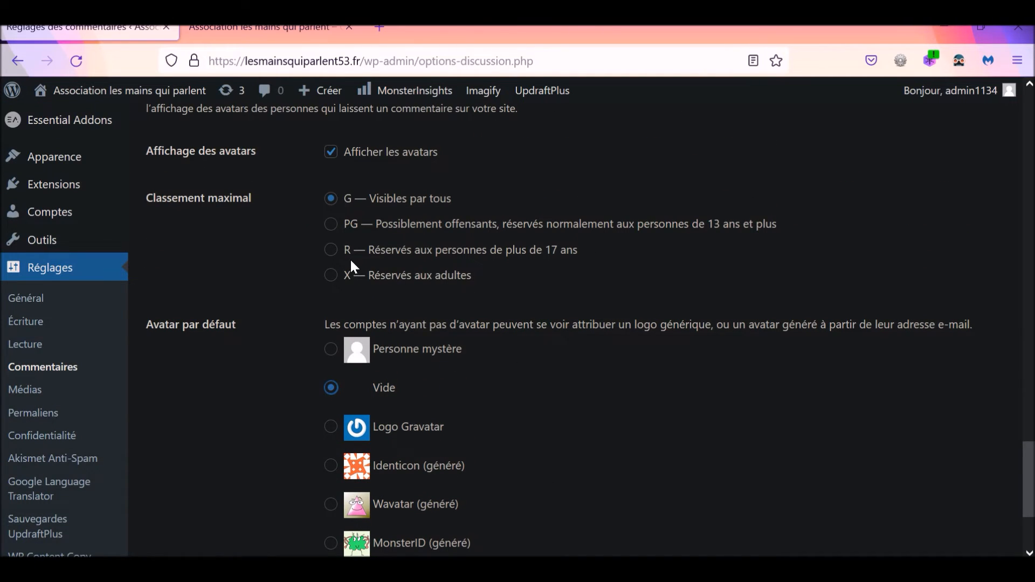
# - Try the R maximum rating for avatars and return it to G — Visibles par tous
pyautogui.click(331, 252)
pyautogui.click(330, 198)
pyautogui.scroll(-3, 406, 396)
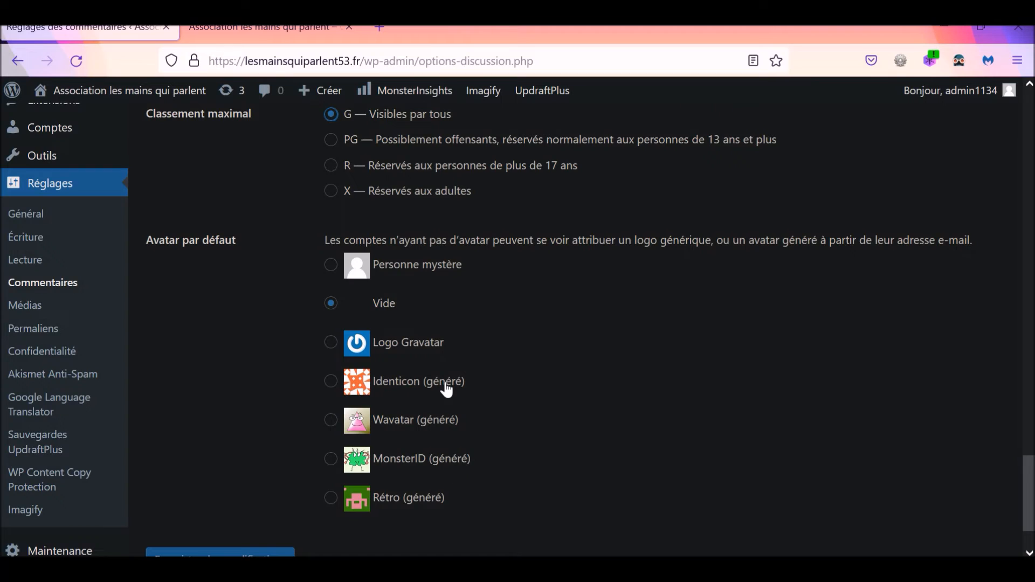
# - Set the default avatar to Rétro (généré) and save the comment settings
pyautogui.click(331, 501)
pyautogui.scroll(-2, 684, 443)
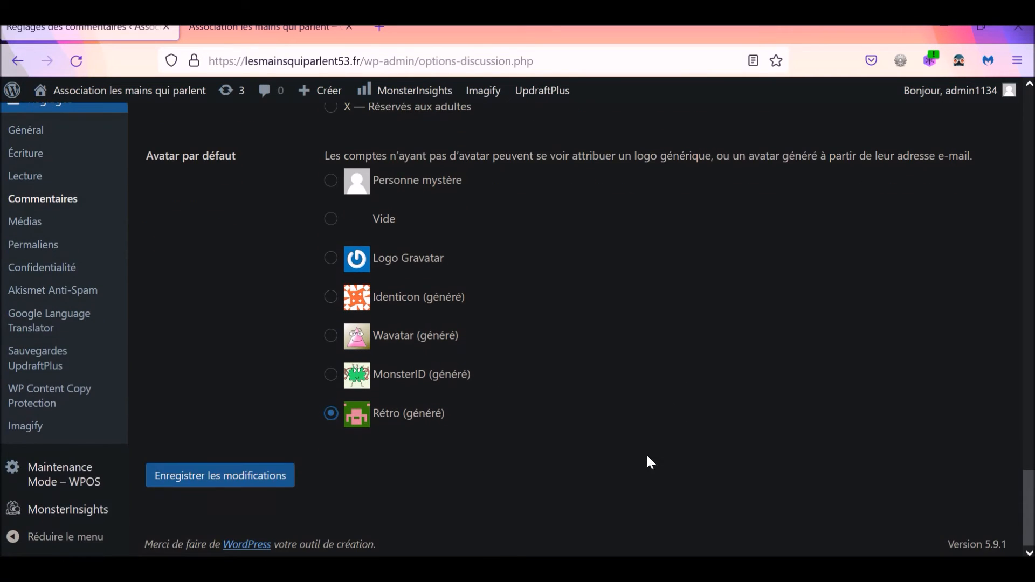
pyautogui.click(246, 485)
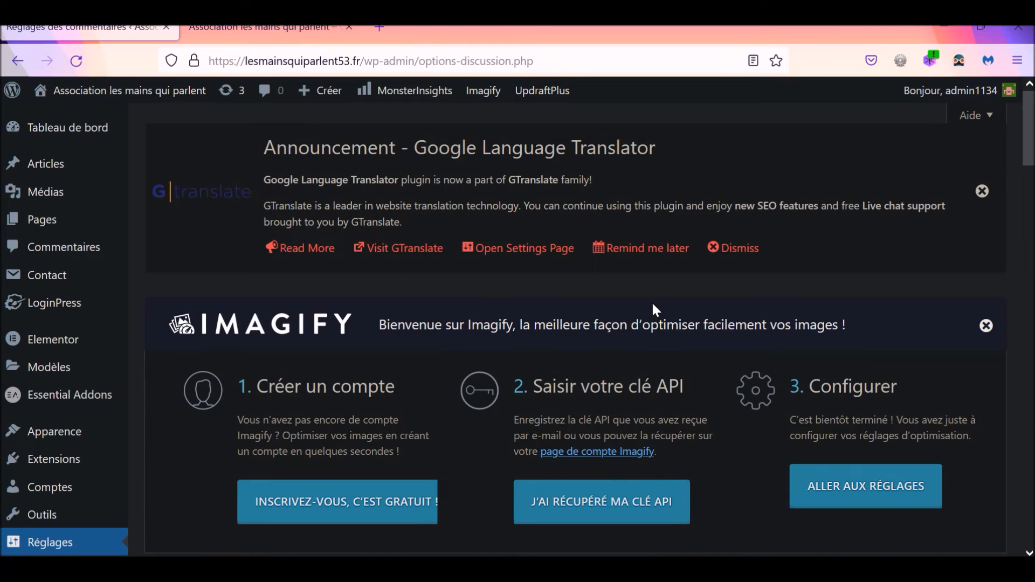
# - Review the saved comment settings, from the default publication options to the moderation rules, disallowed keys and avatars
pyautogui.scroll(-7, 712, 360)
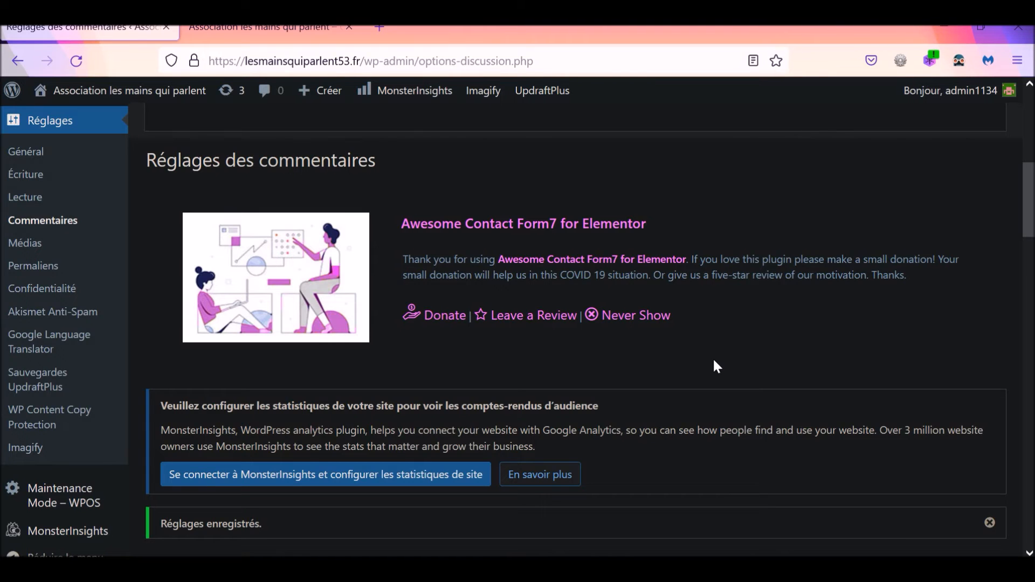
pyautogui.scroll(-15, 687, 454)
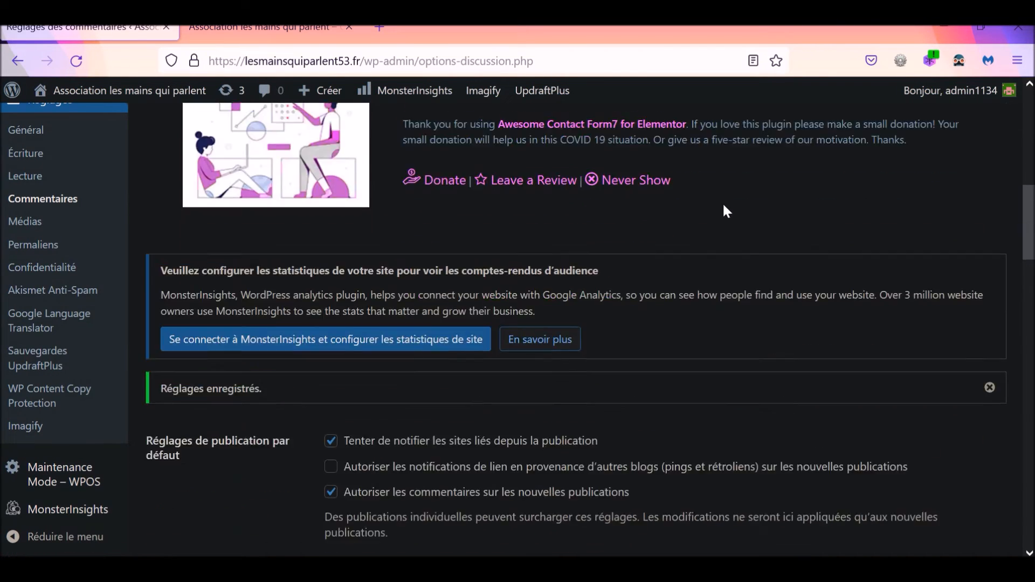
pyautogui.scroll(-5, 678, 293)
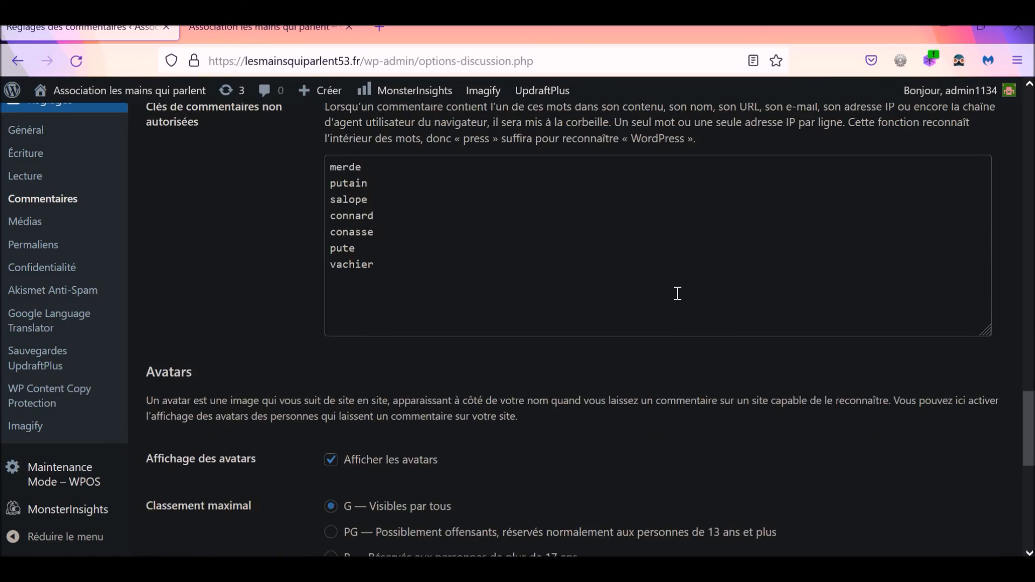
pyautogui.scroll(10, 552, 250)
pyautogui.scroll(10, 562, 266)
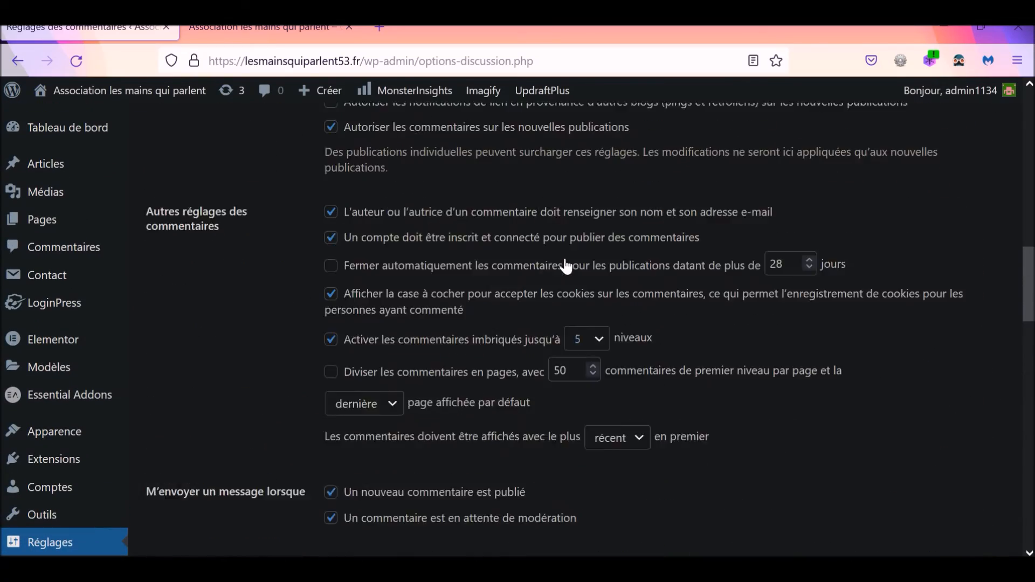
pyautogui.scroll(-5, 604, 339)
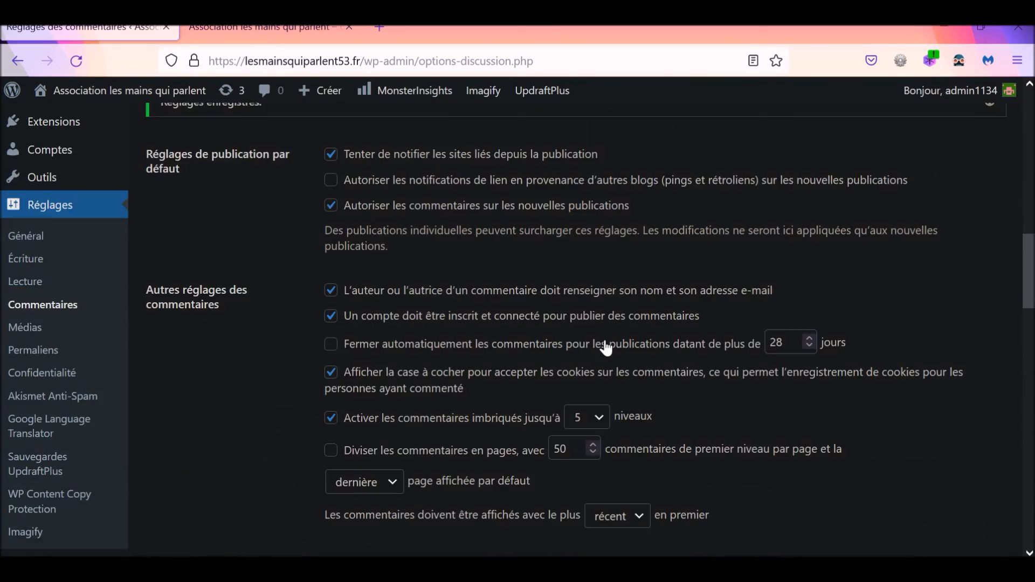
pyautogui.scroll(5, 431, 345)
pyautogui.scroll(2, 241, 318)
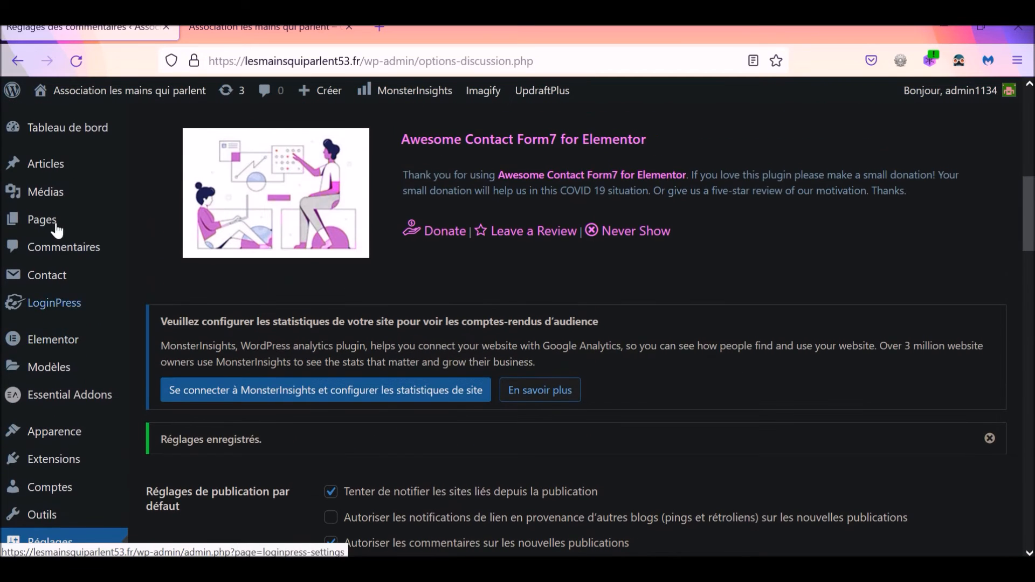
pyautogui.scroll(-5, 312, 243)
pyautogui.scroll(4, 81, 221)
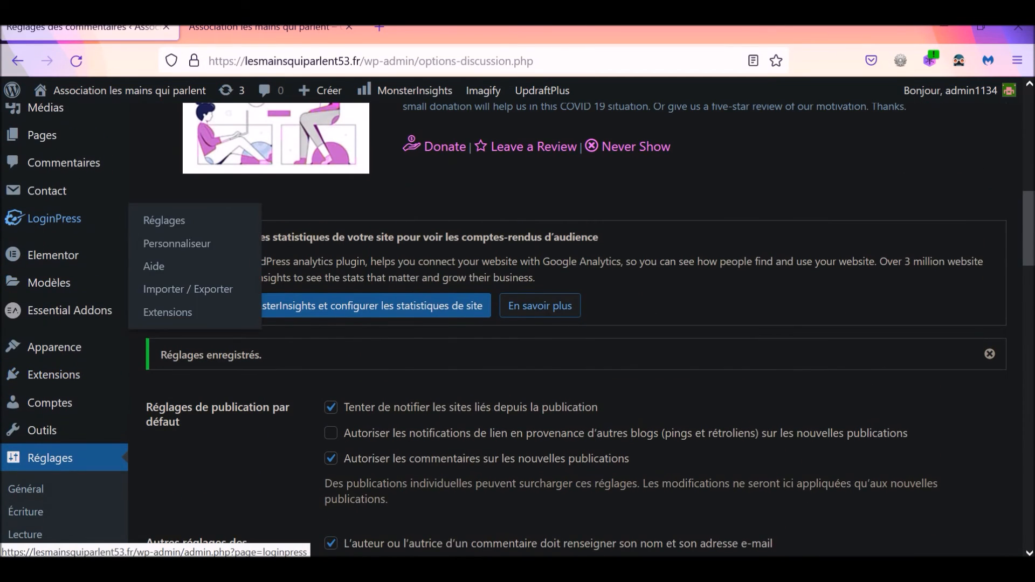
pyautogui.scroll(-9, 938, 419)
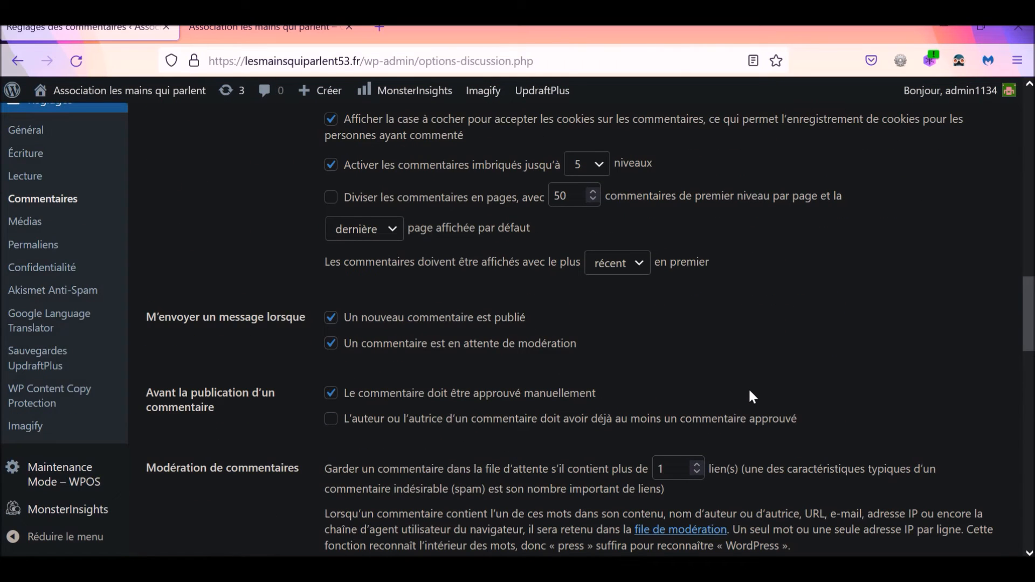
pyautogui.scroll(3, 626, 270)
pyautogui.scroll(5, 625, 264)
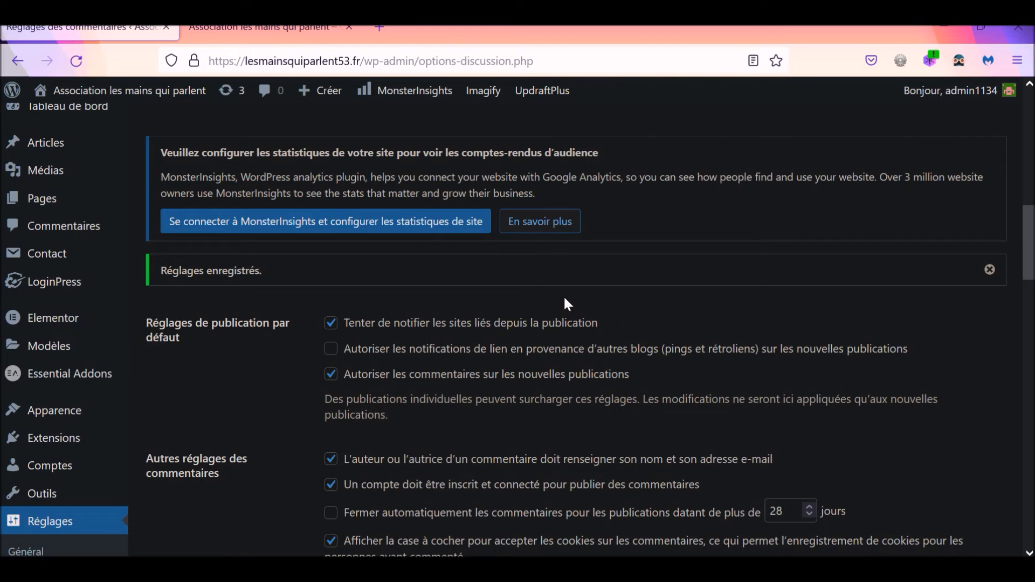
pyautogui.scroll(-6, 604, 375)
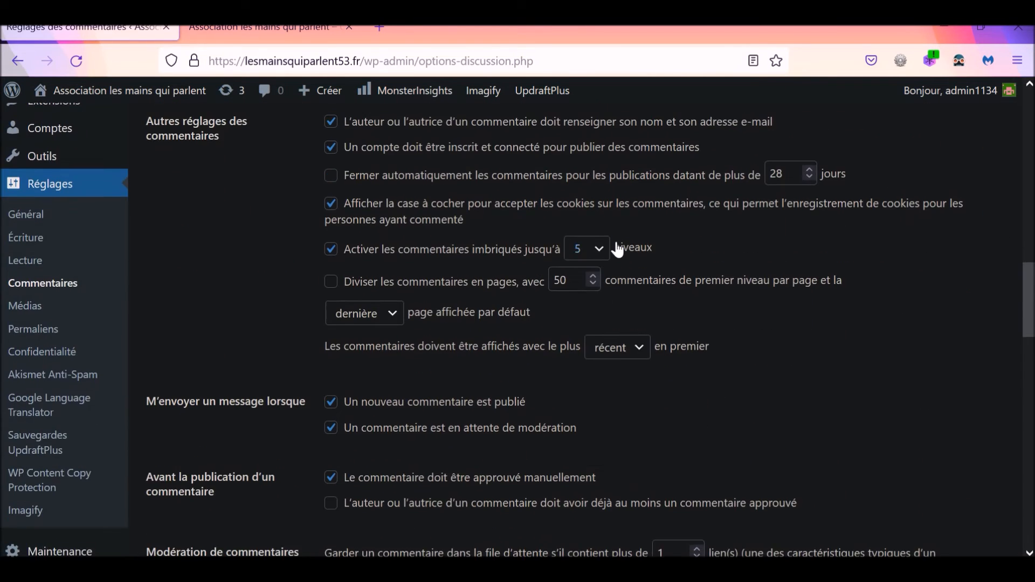
pyautogui.scroll(2, 618, 249)
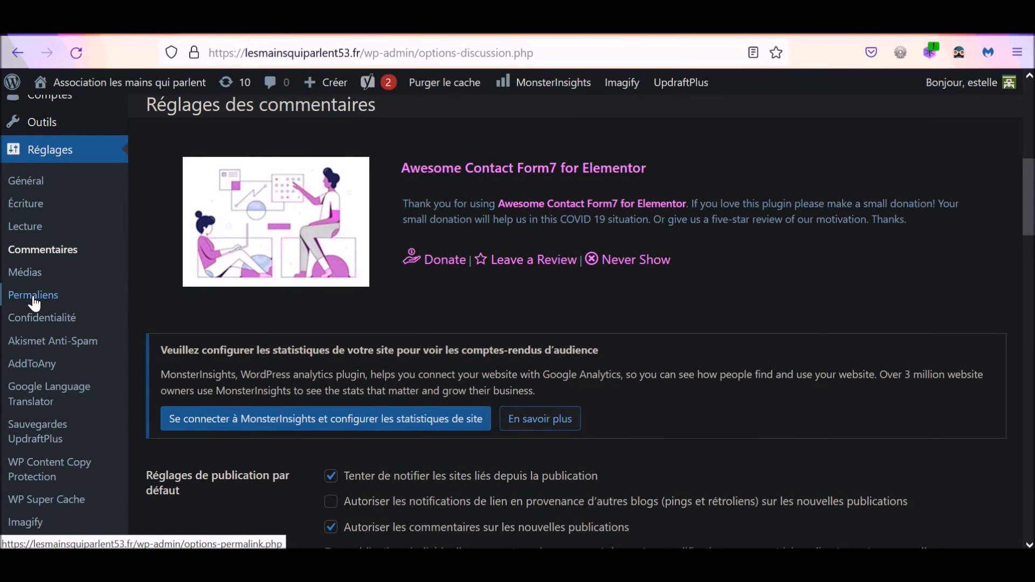
# - Open the permalink settings and go to the common structures and the custom structure's available tags
pyautogui.click(33, 296)
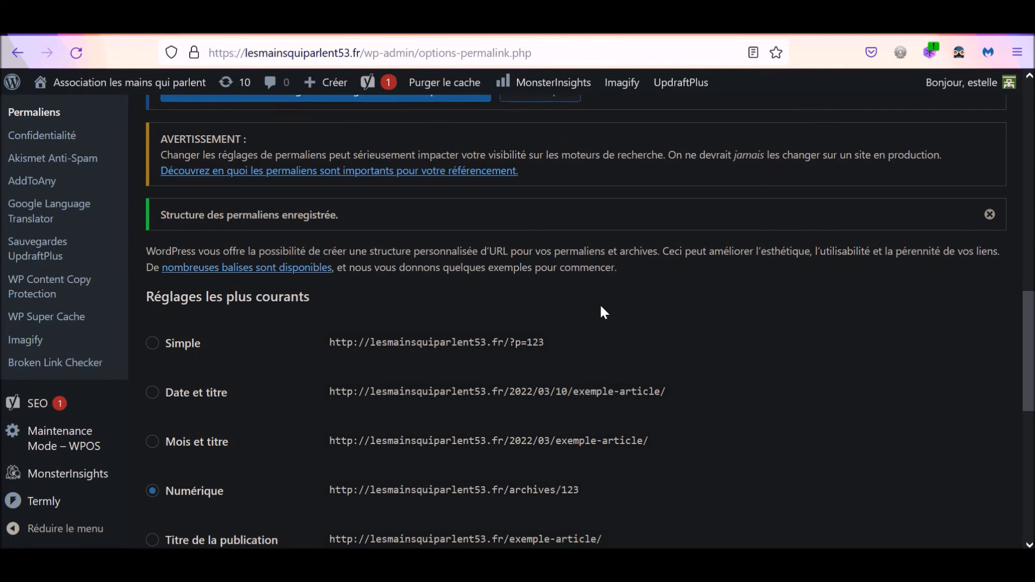
pyautogui.scroll(-5, 601, 307)
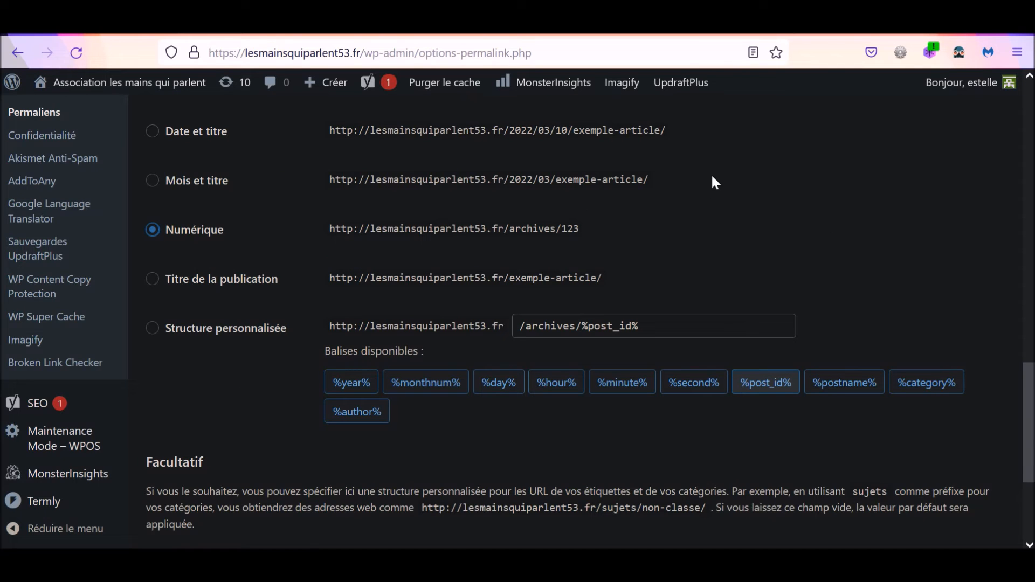
# - Try a custom permalink structure with the %category% tag added, and return the structure to Numérique
pyautogui.moveTo(1033, 452); pyautogui.dragTo(1033, 439)
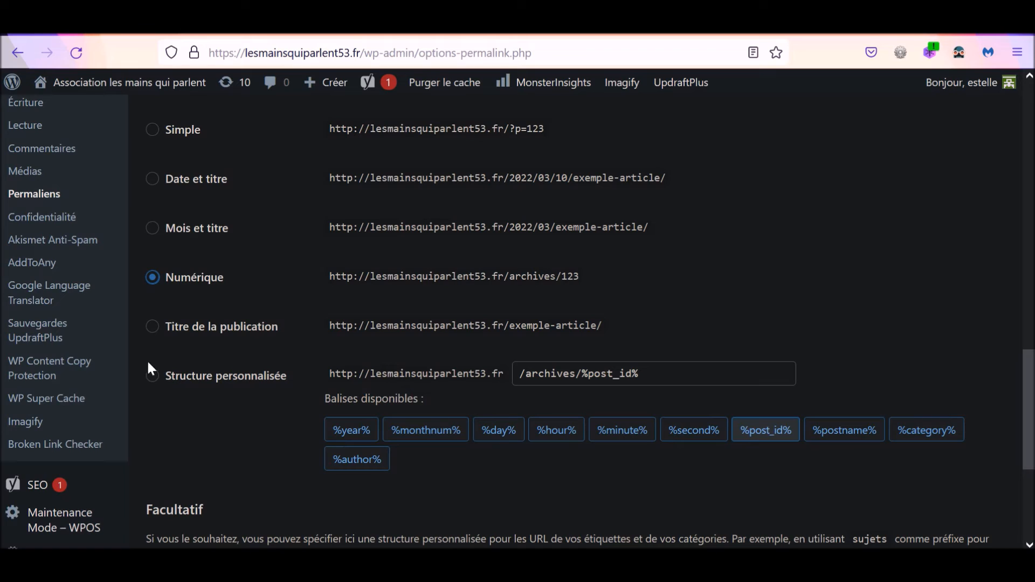
pyautogui.click(153, 375)
pyautogui.click(927, 436)
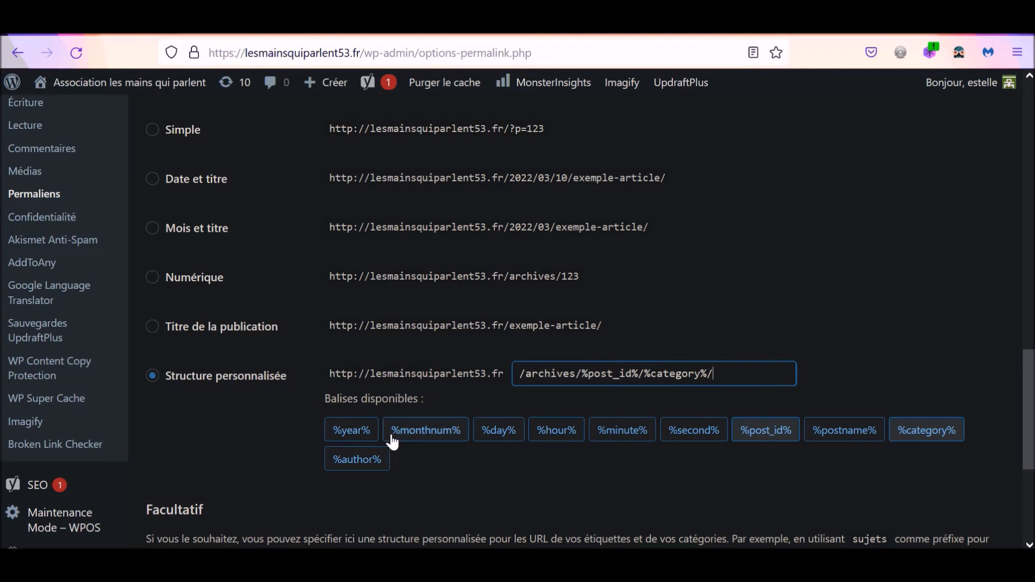
pyautogui.moveTo(1031, 446); pyautogui.dragTo(1030, 423)
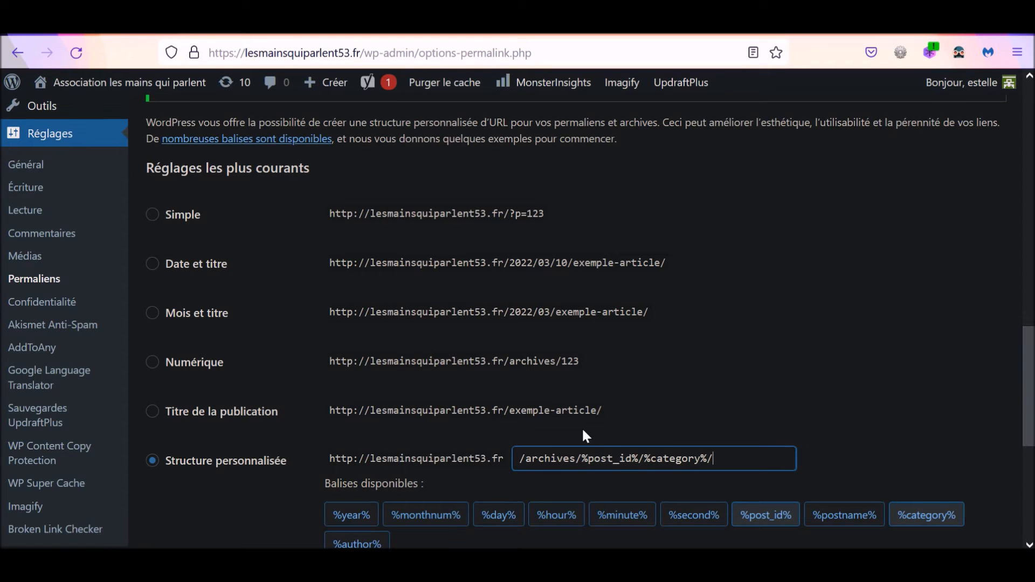
pyautogui.click(153, 363)
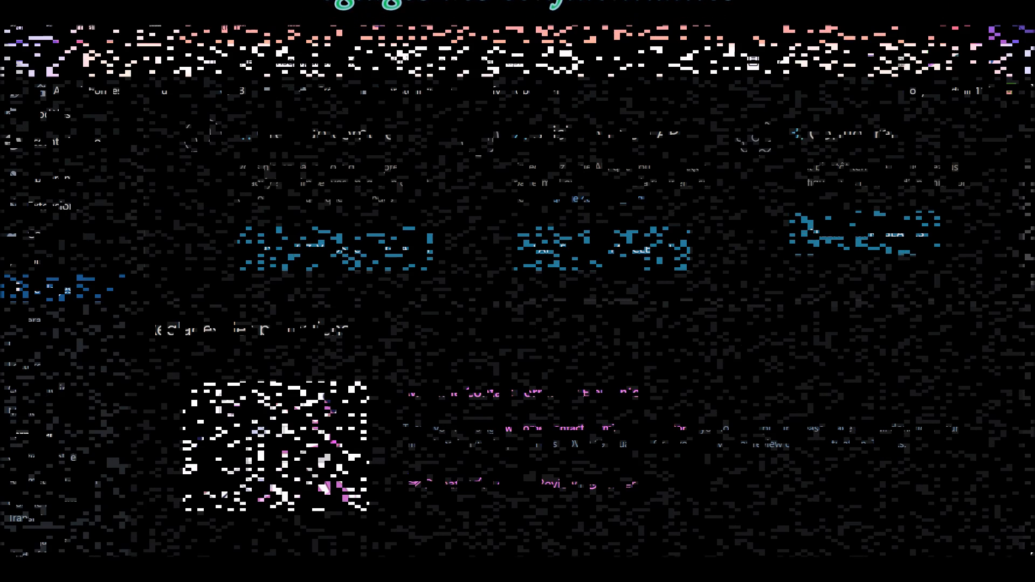
# - Open the privacy settings (Confidentialité) and create a new privacy policy page
pyautogui.click(72, 463)
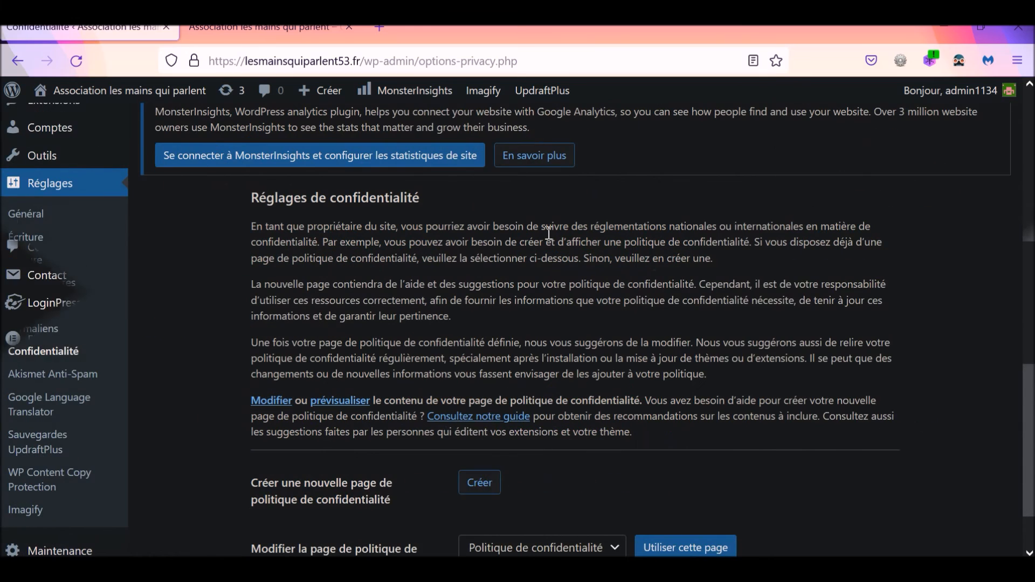
pyautogui.scroll(-3, 521, 389)
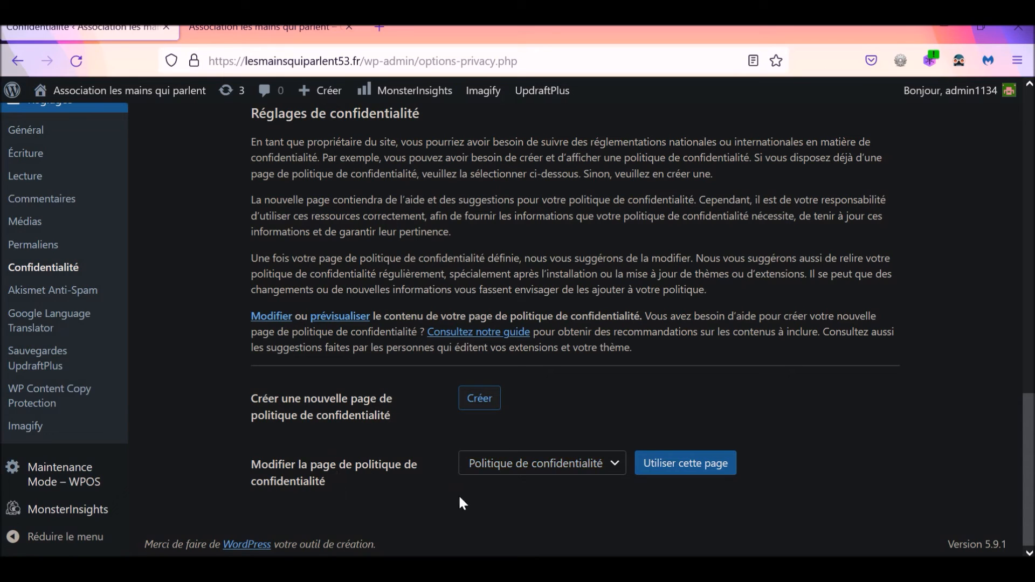
pyautogui.click(610, 465)
pyautogui.click(608, 467)
pyautogui.click(608, 467)
pyautogui.click(479, 405)
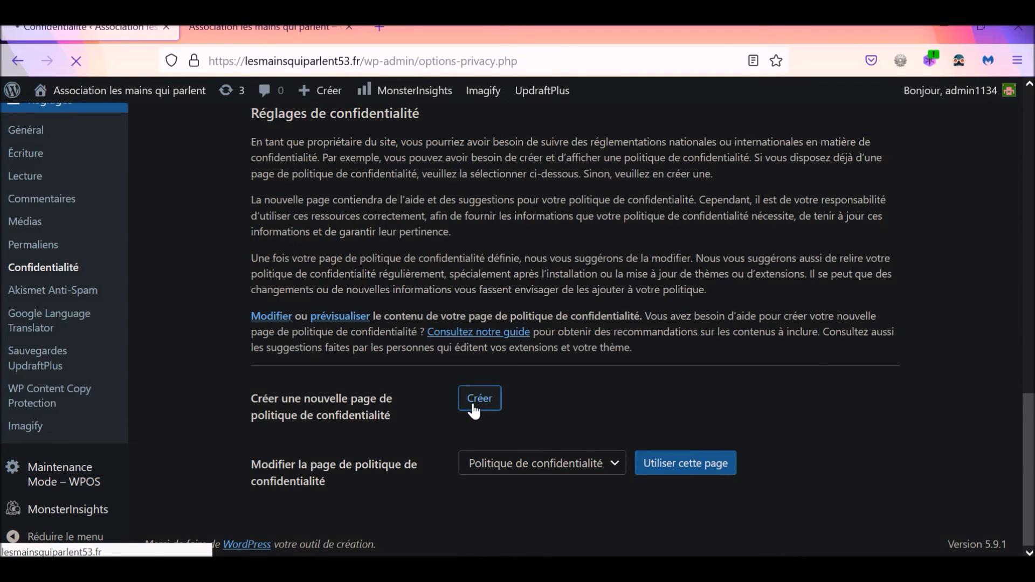
# - Read through the suggested text of the new privacy policy page, from comments and cookies to embedded content
pyautogui.scroll(4, 468, 388)
pyautogui.scroll(-4, 469, 387)
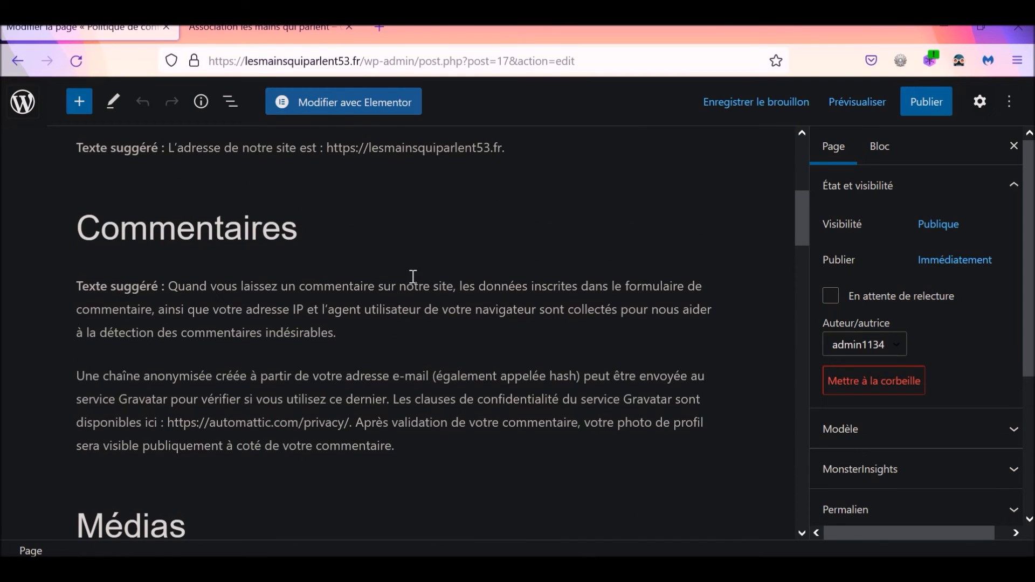
pyautogui.scroll(-5, 555, 355)
pyautogui.scroll(2, 553, 355)
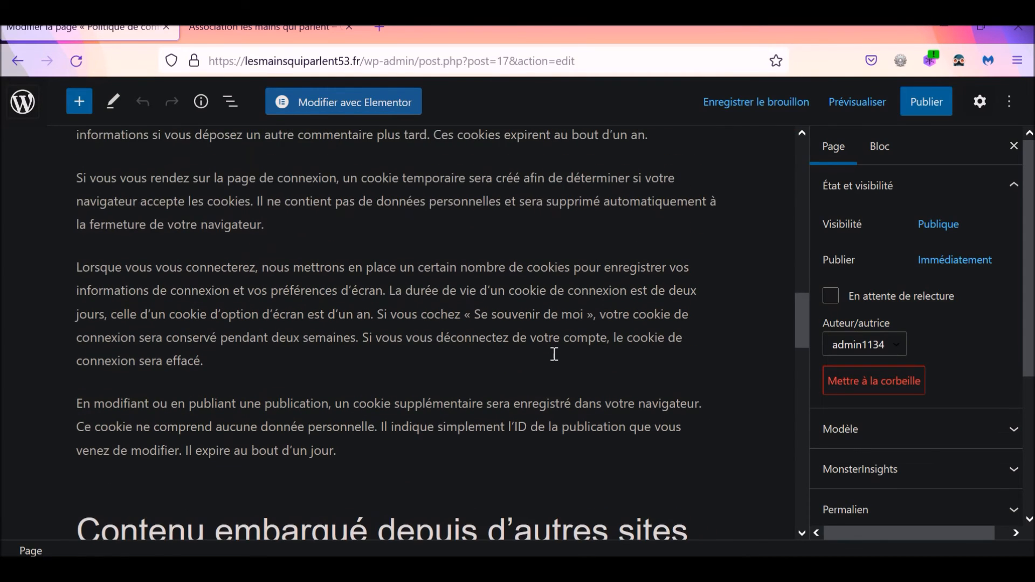
pyautogui.scroll(-5, 463, 415)
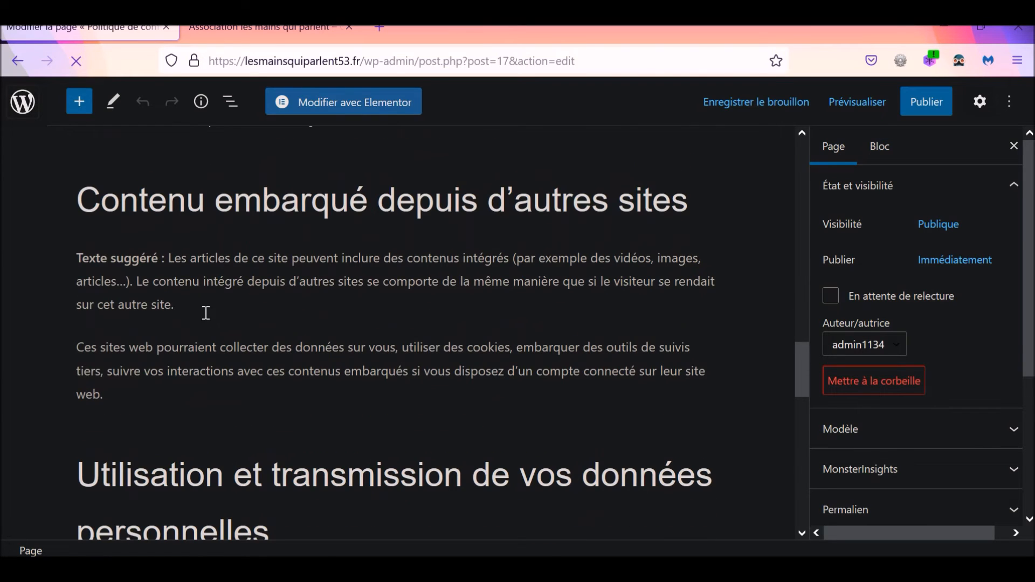
pyautogui.scroll(-1, 476, 370)
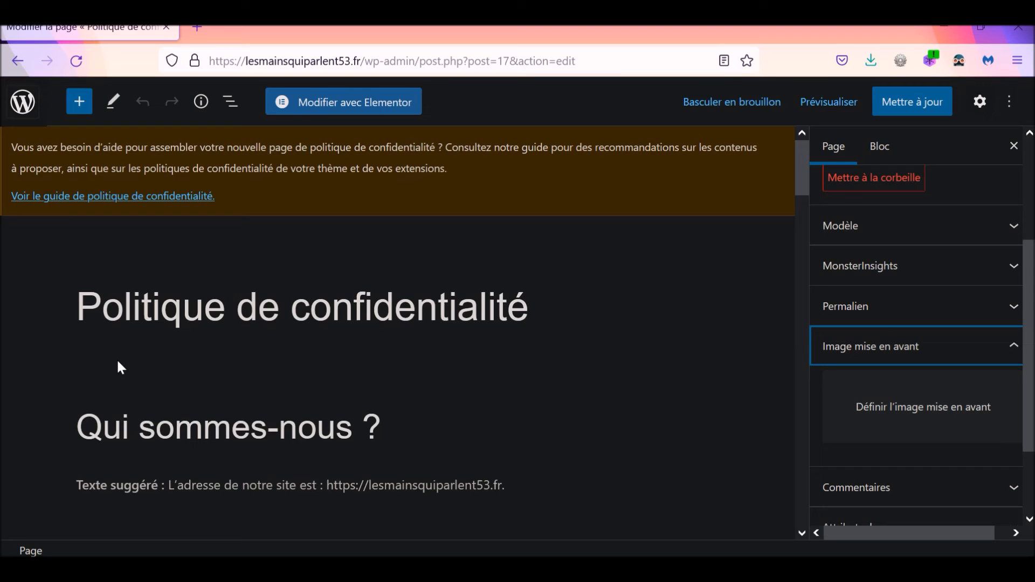
# - Upload the Privacy Policy image, set it as the page's featured image and update the page
pyautogui.click(927, 426)
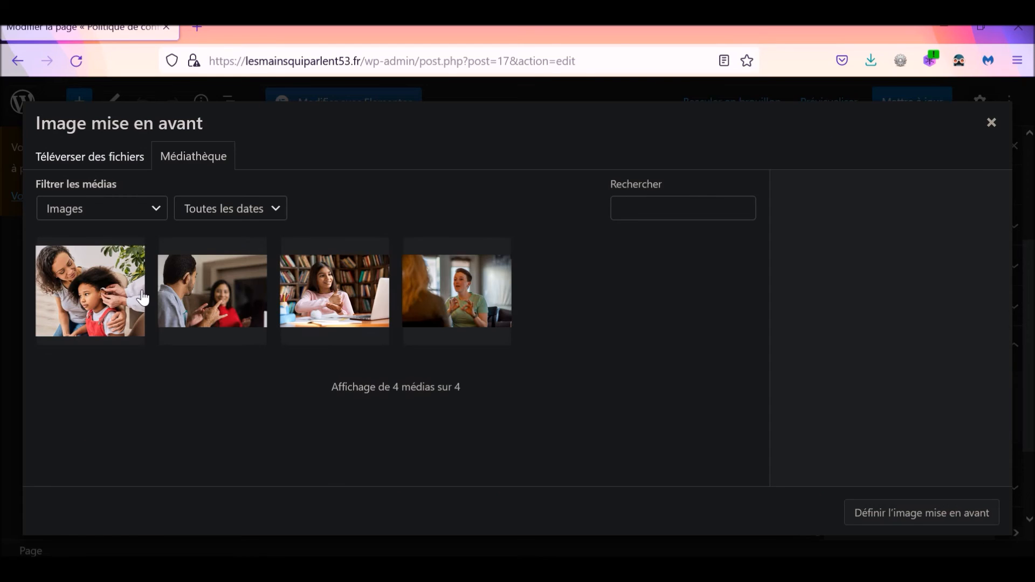
pyautogui.click(108, 156)
pyautogui.click(539, 357)
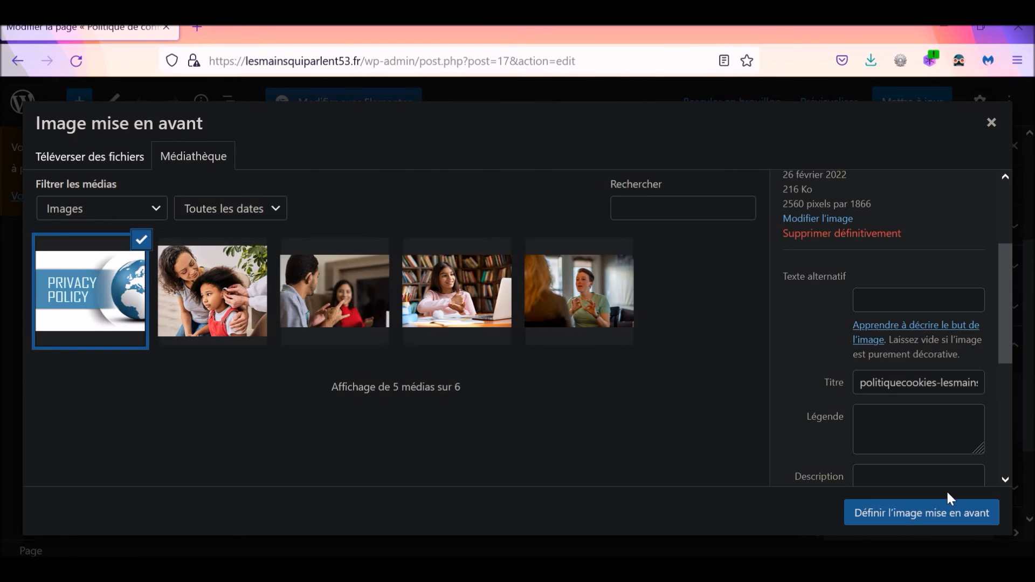
pyautogui.click(917, 520)
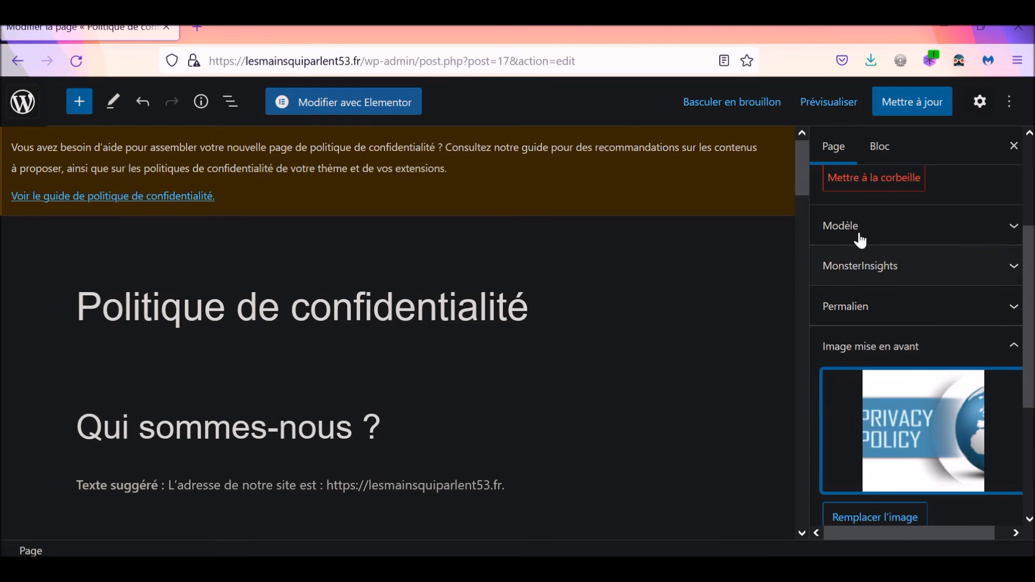
pyautogui.click(920, 104)
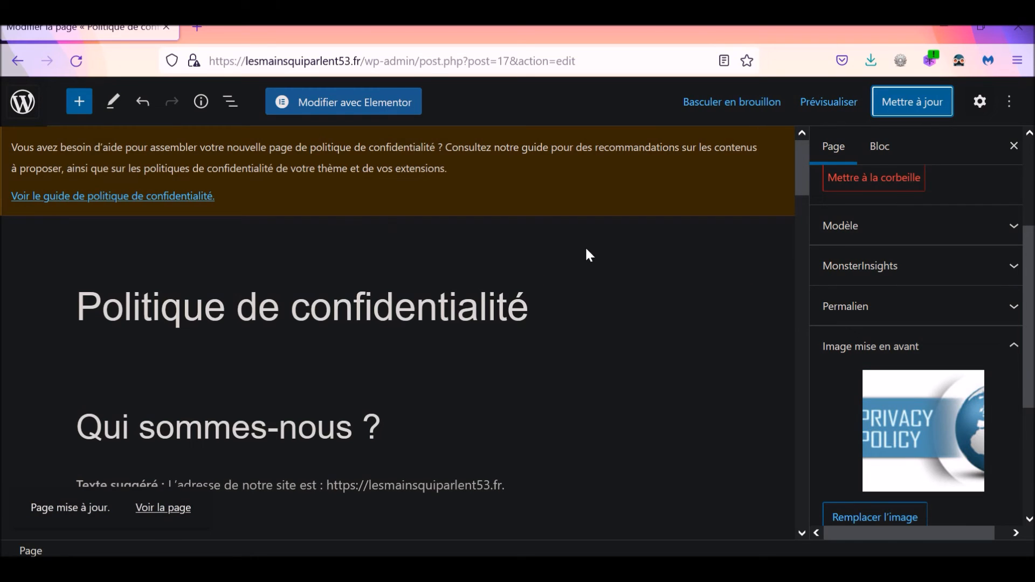
# - Return to the privacy settings and assign the Politique de confidentialité page as the site's privacy policy page
pyautogui.click(33, 111)
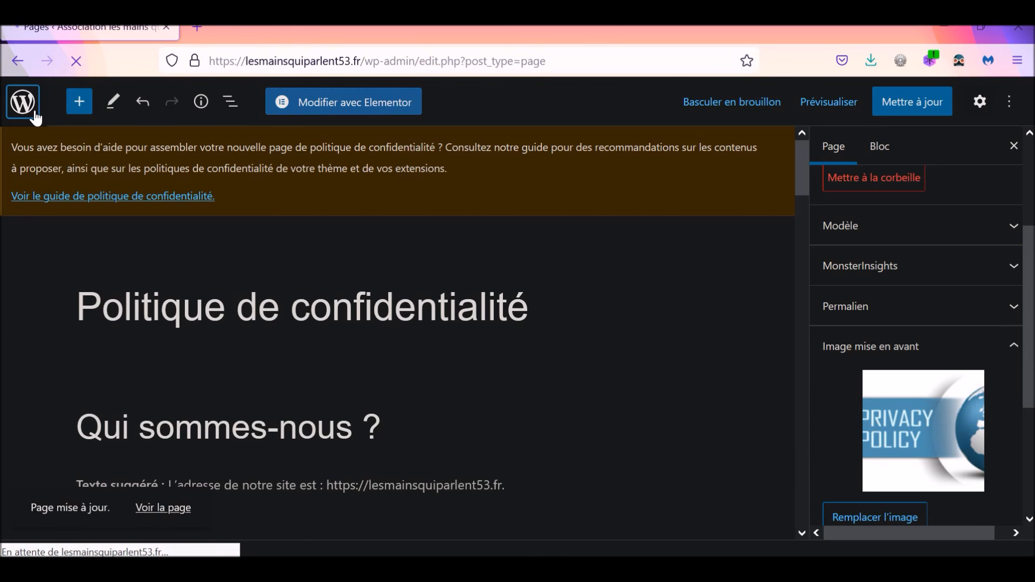
pyautogui.scroll(-4, 81, 397)
pyautogui.scroll(-6, 81, 397)
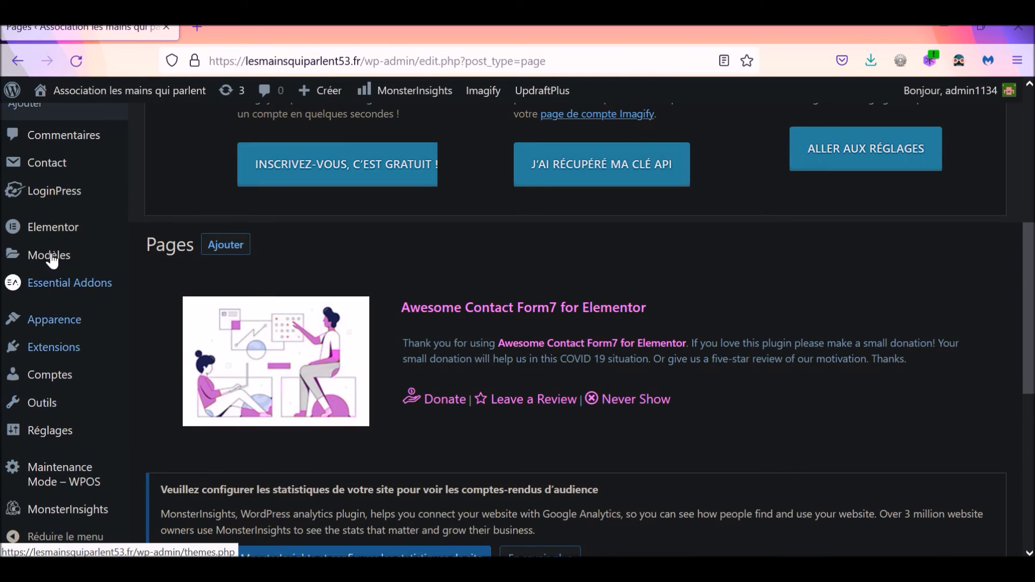
pyautogui.scroll(-3, 54, 307)
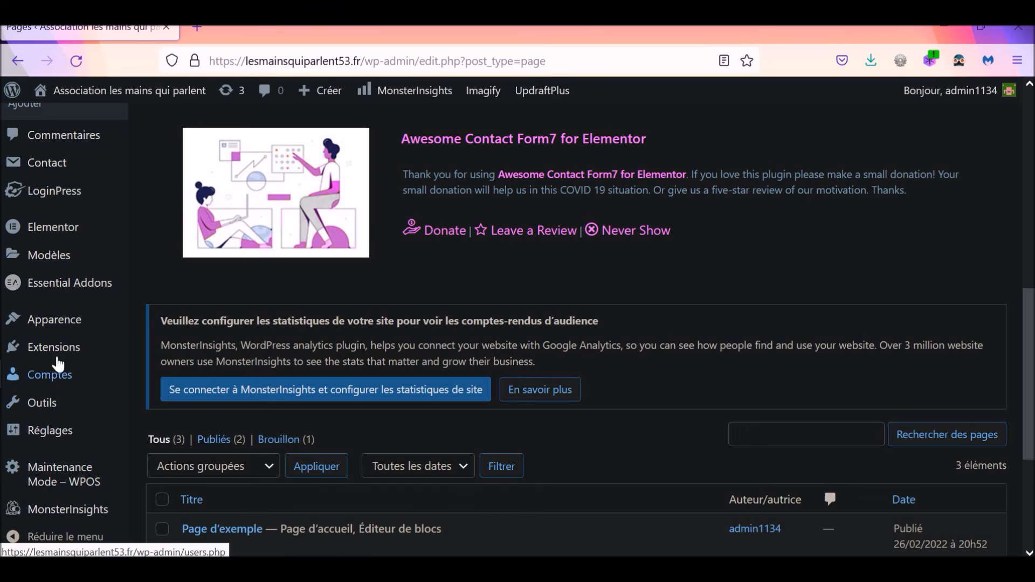
pyautogui.scroll(-2, 60, 439)
pyautogui.moveTo(61, 437)
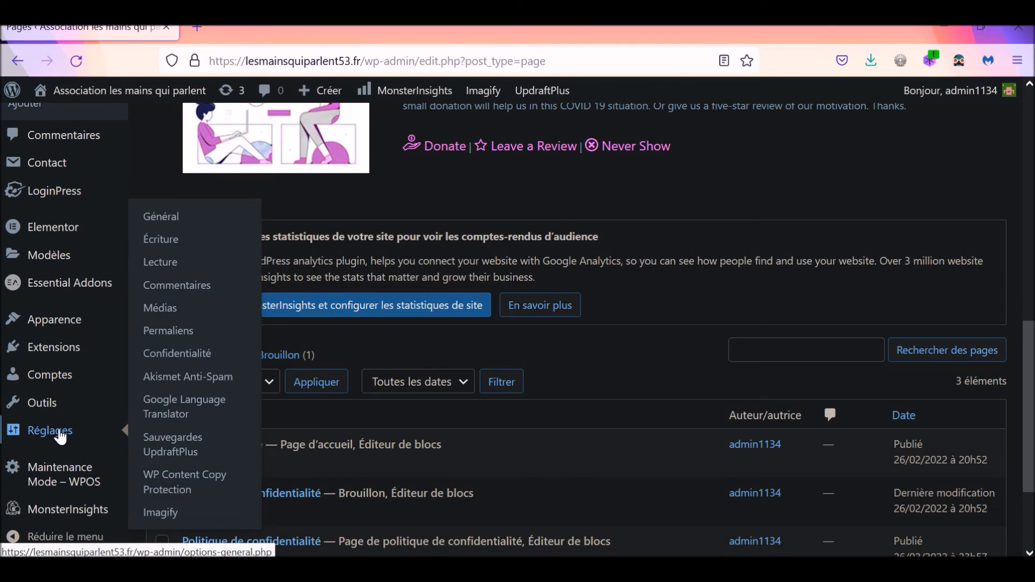
pyautogui.click(188, 363)
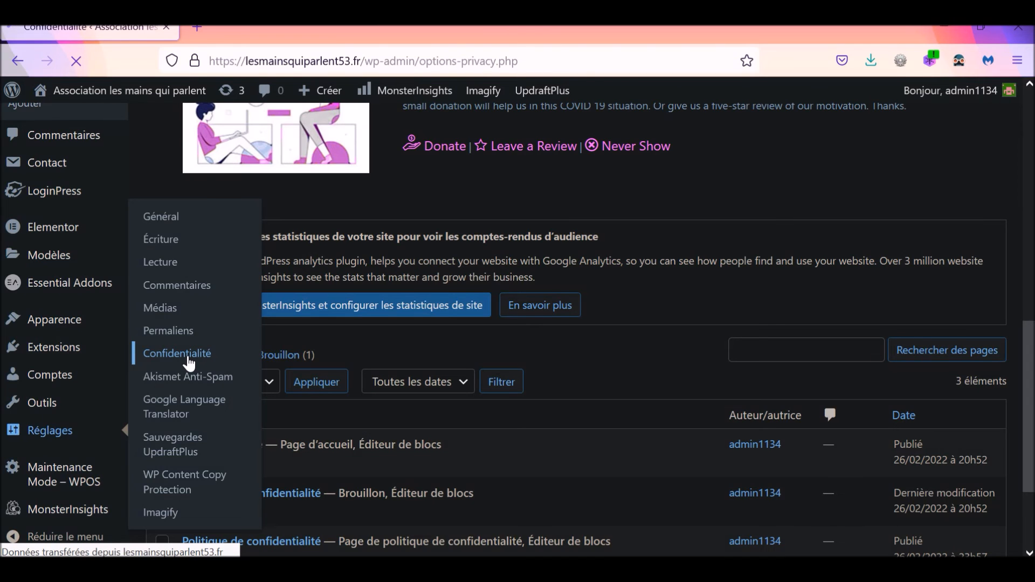
pyautogui.scroll(-5, 596, 400)
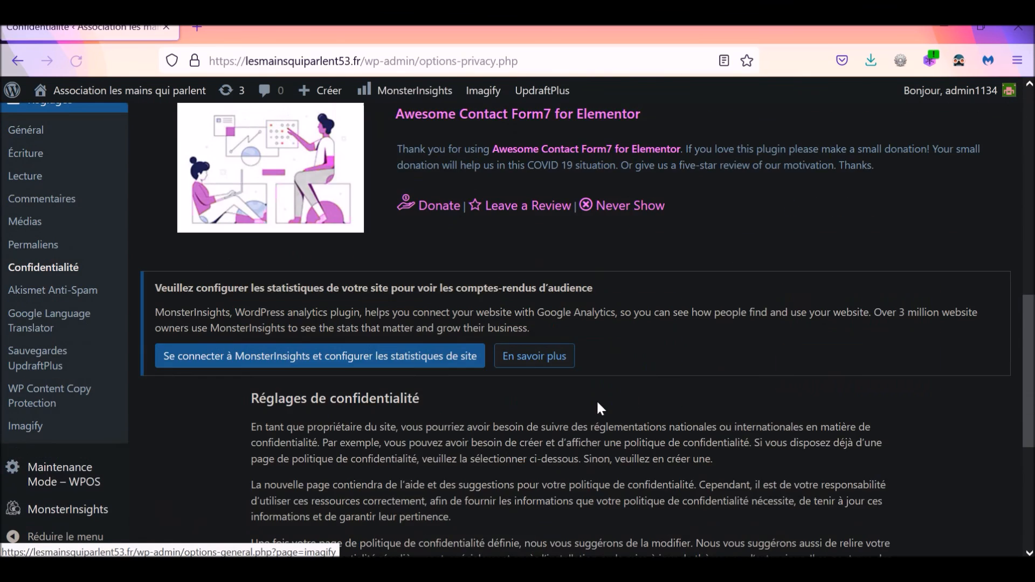
pyautogui.scroll(-3, 598, 402)
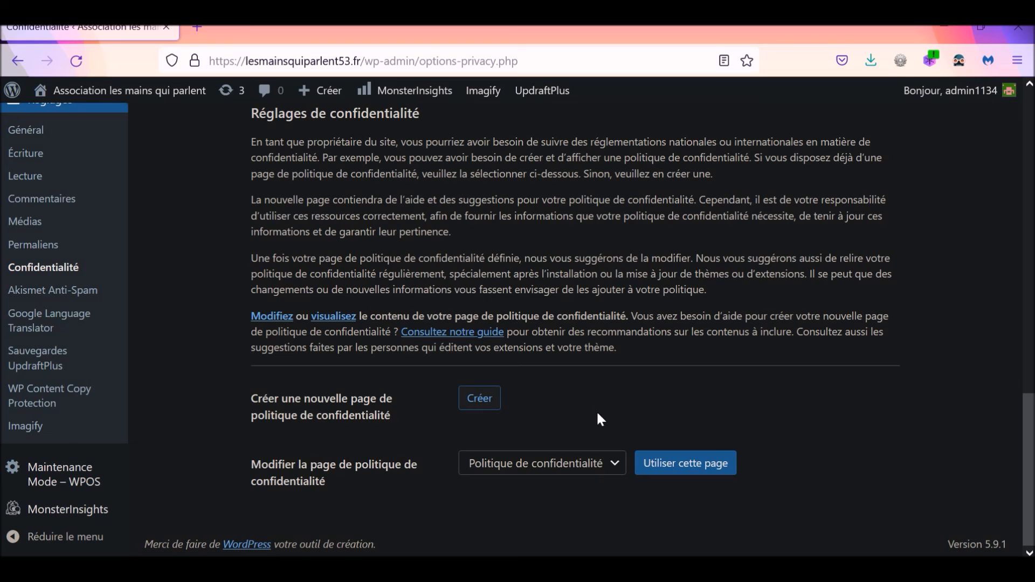
pyautogui.click(663, 471)
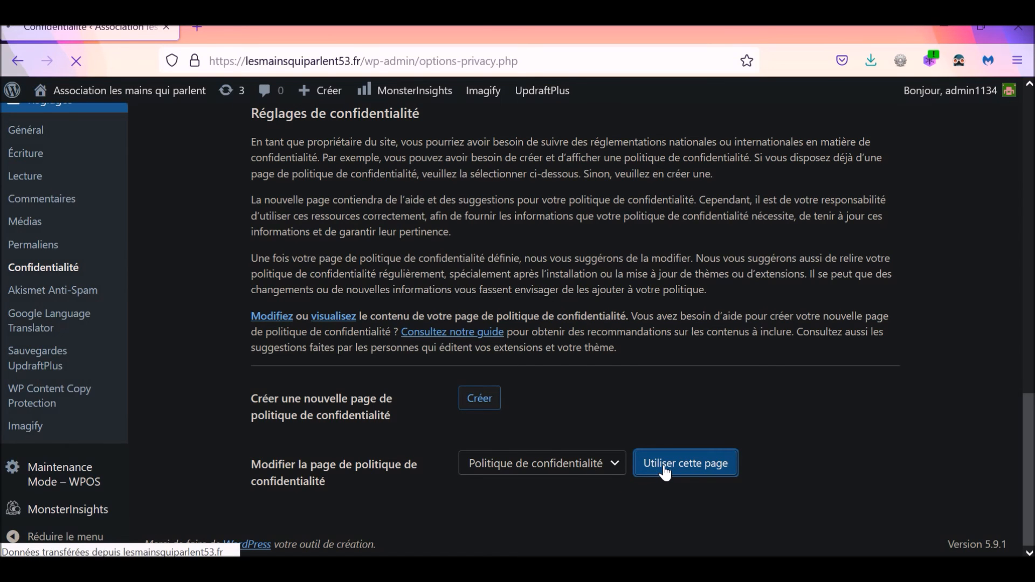
pyautogui.scroll(-10, 665, 469)
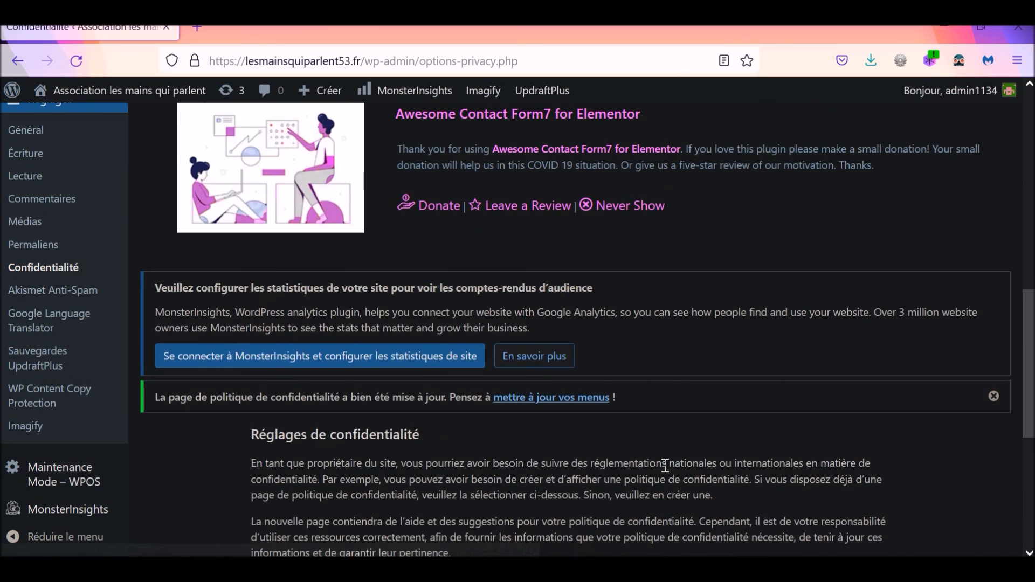
pyautogui.scroll(-5, 665, 465)
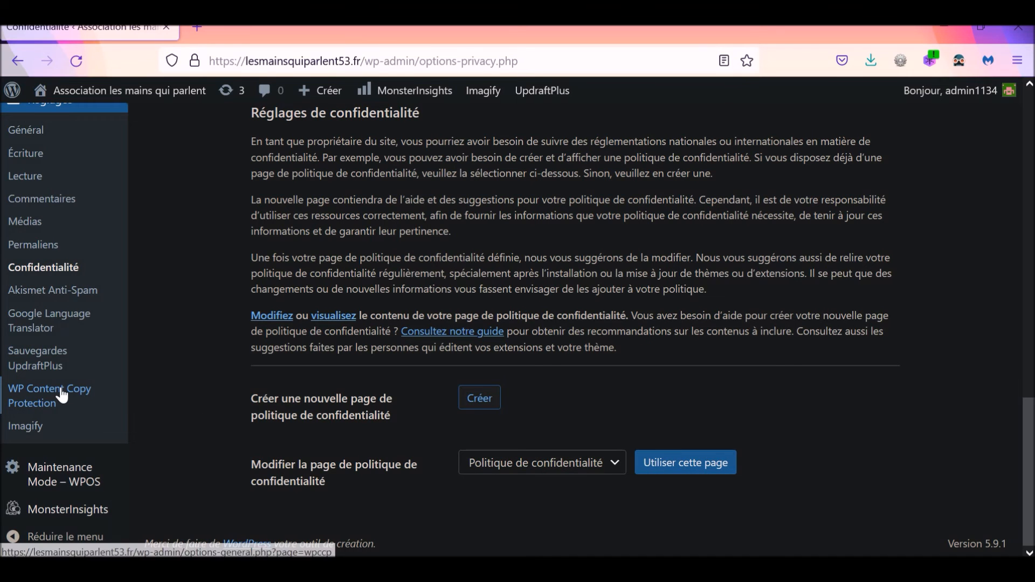
# - Open the list of installed plugins (Extensions installées)
pyautogui.scroll(7, 65, 393)
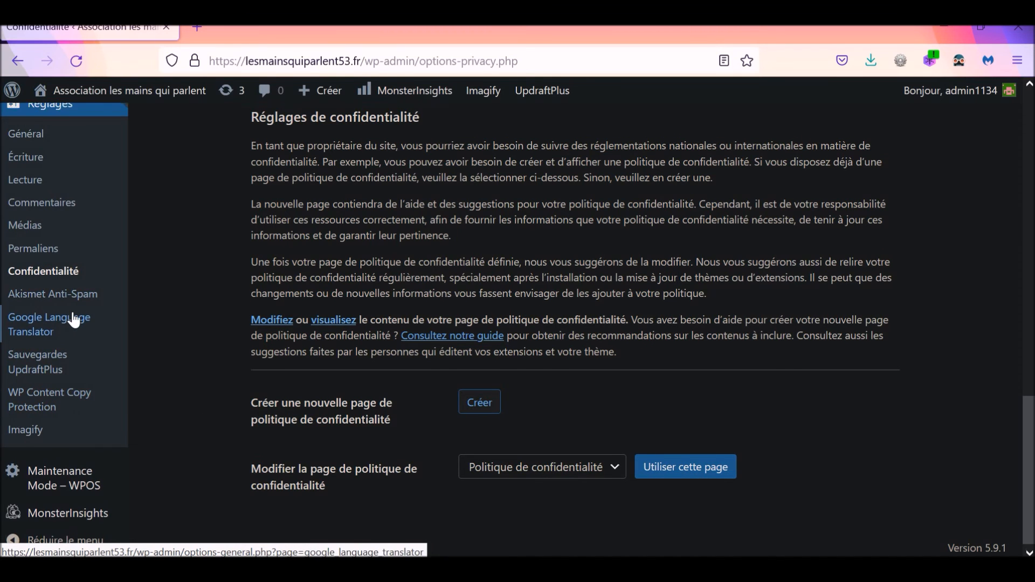
pyautogui.scroll(-3, 70, 392)
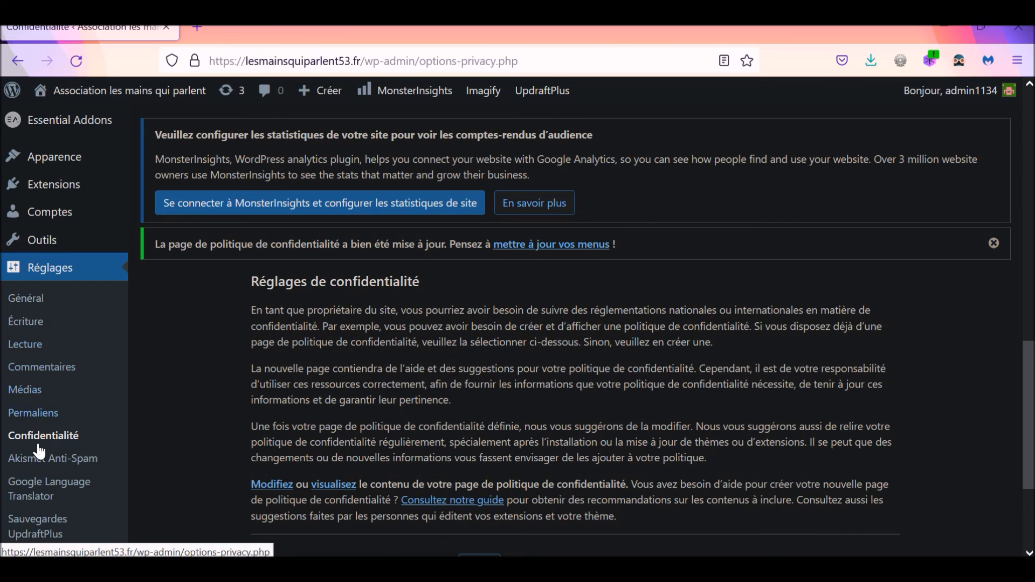
pyautogui.scroll(-4, 52, 468)
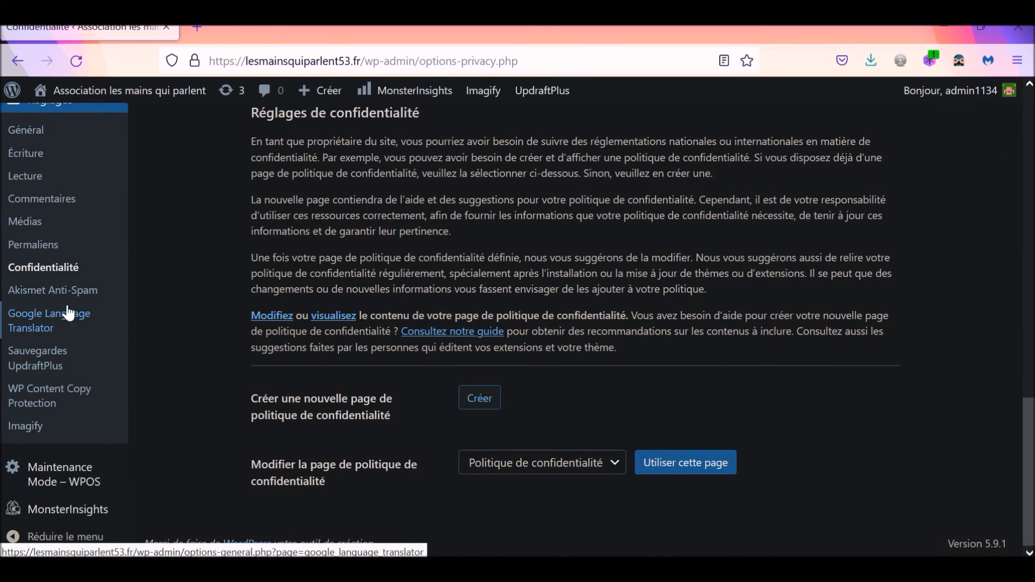
pyautogui.scroll(4, 79, 405)
pyautogui.scroll(3, 75, 402)
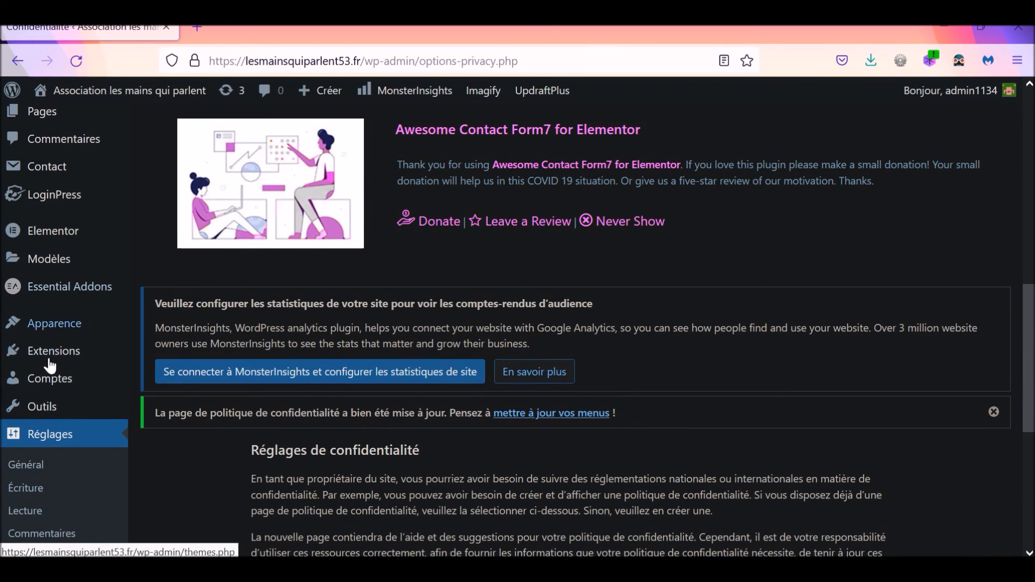
pyautogui.moveTo(58, 360)
pyautogui.click(184, 360)
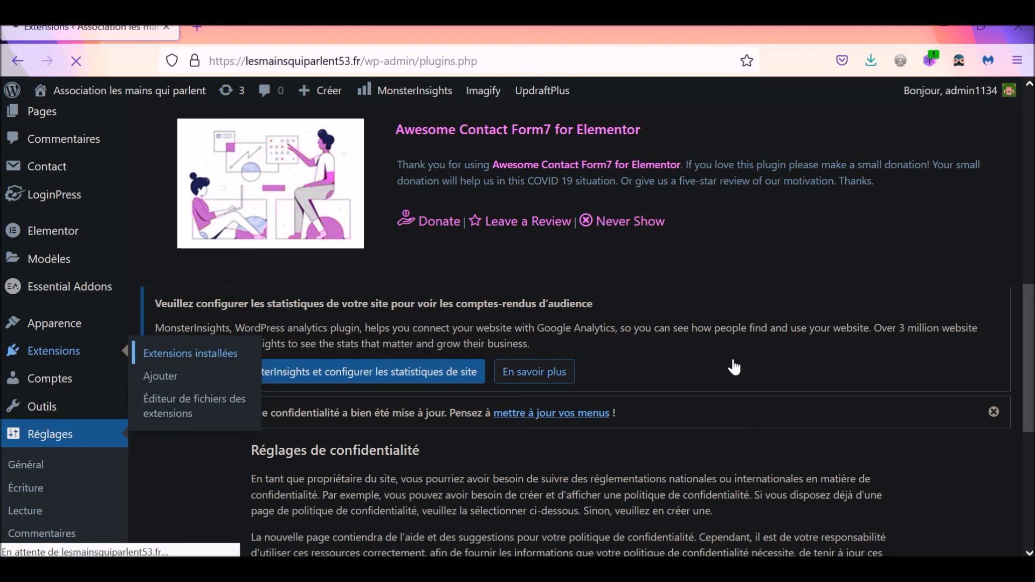
# - Find the Termly | GDPR/CCPA Cookie Consent Banner plugin in the installed plugins and highlight its name
pyautogui.scroll(-15, 734, 359)
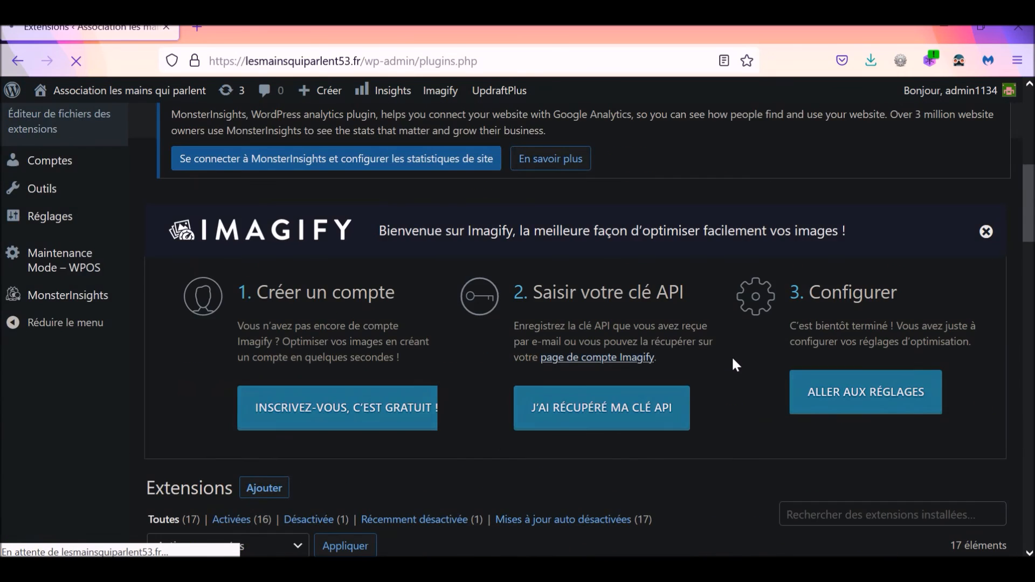
pyautogui.scroll(-2, 733, 354)
pyautogui.scroll(-5, 323, 345)
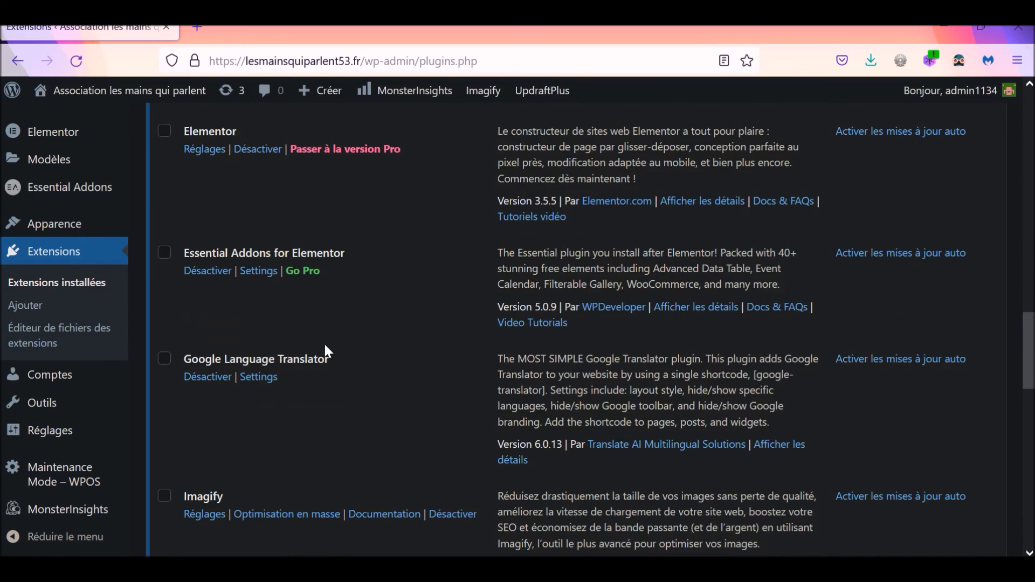
pyautogui.scroll(-3, 346, 432)
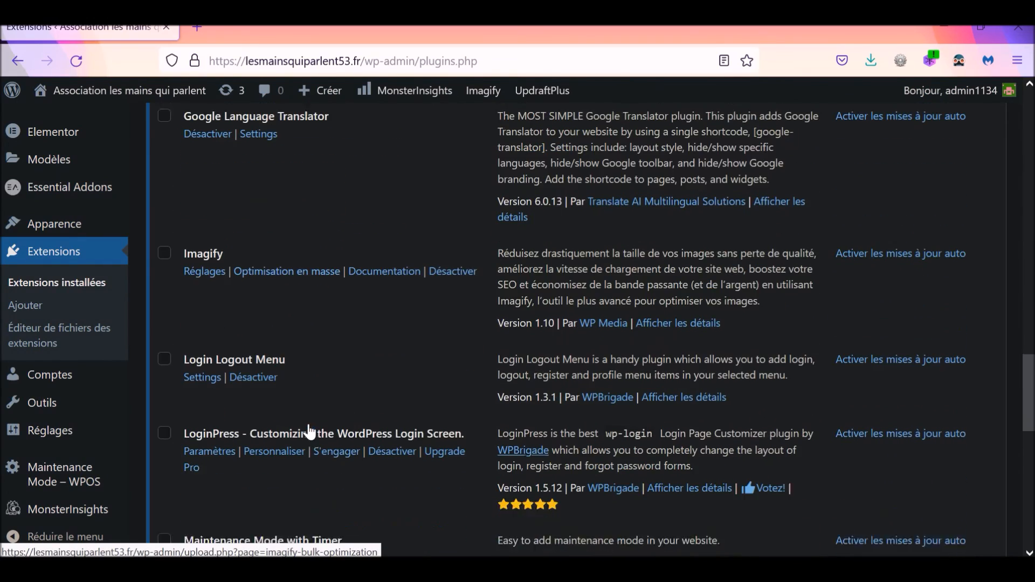
pyautogui.scroll(-4, 310, 425)
pyautogui.scroll(-3, 302, 389)
pyautogui.scroll(-2, 303, 394)
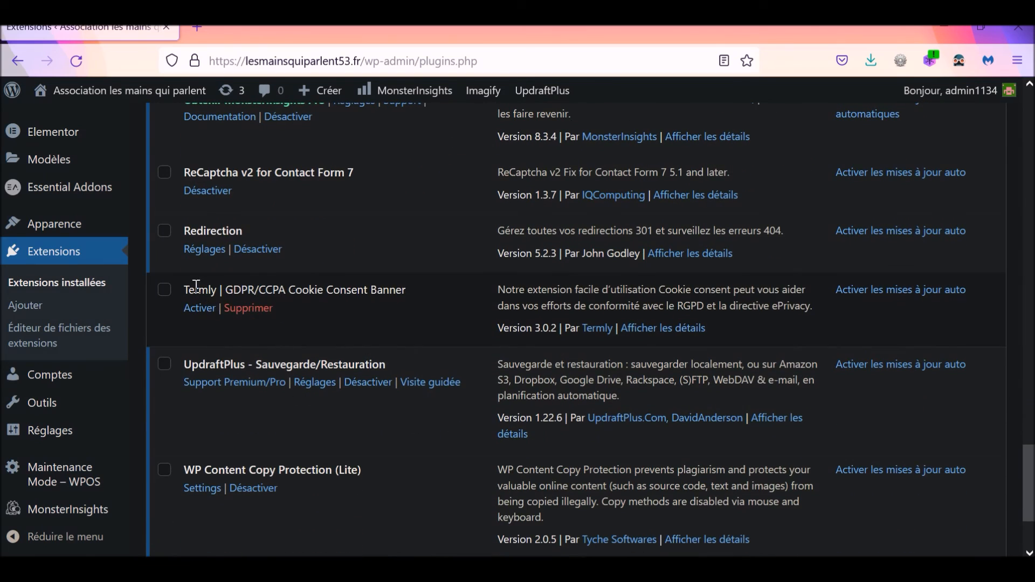
pyautogui.moveTo(174, 294); pyautogui.dragTo(397, 290)
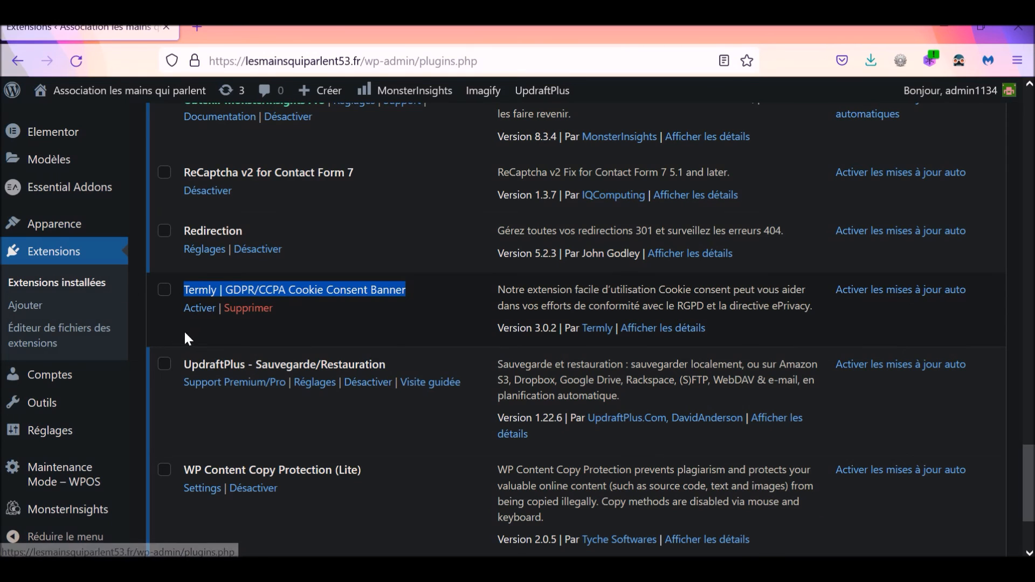
pyautogui.click(421, 240)
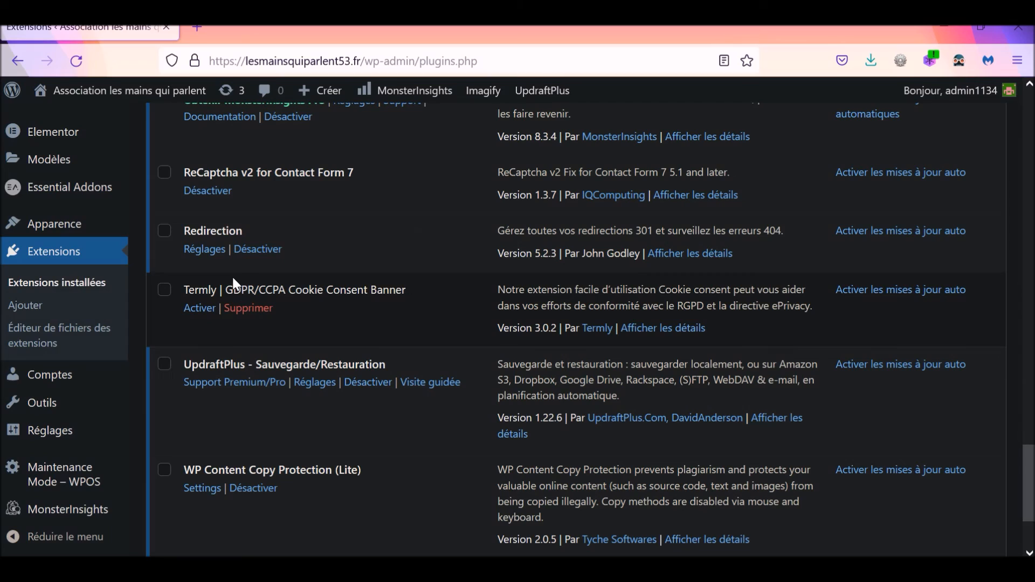
pyautogui.scroll(15, 457, 328)
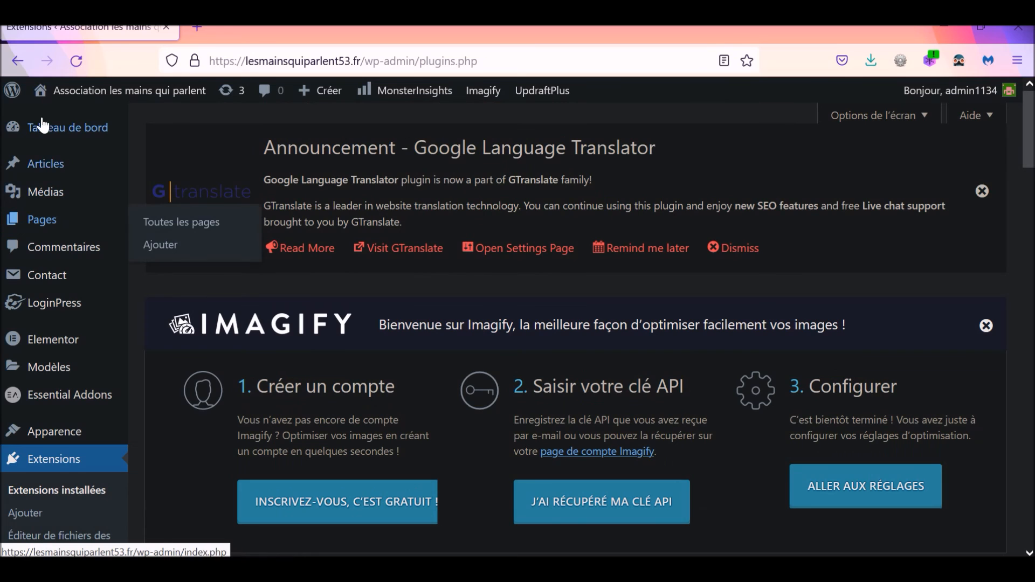
pyautogui.scroll(-3, 529, 292)
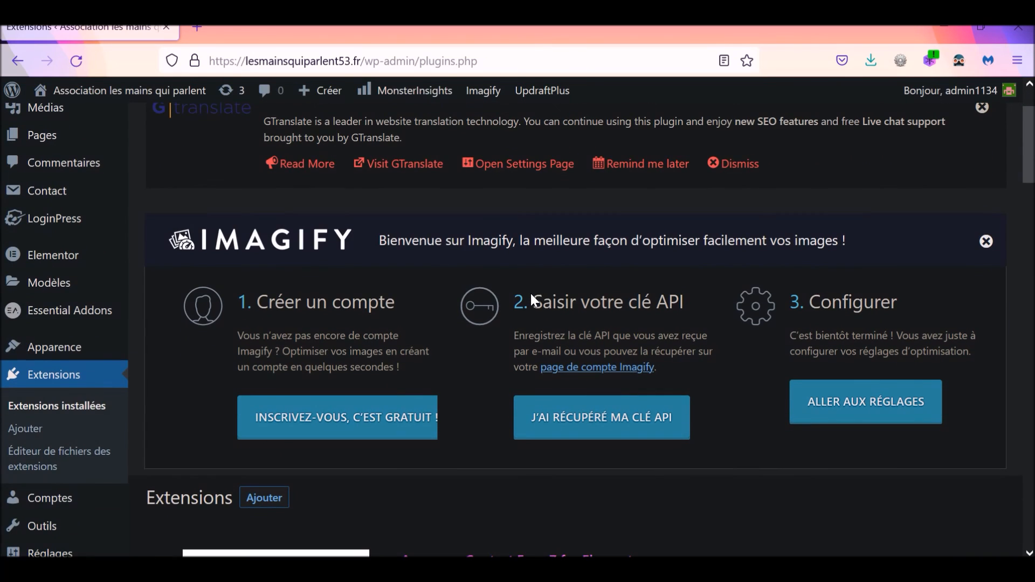
pyautogui.scroll(3, 529, 293)
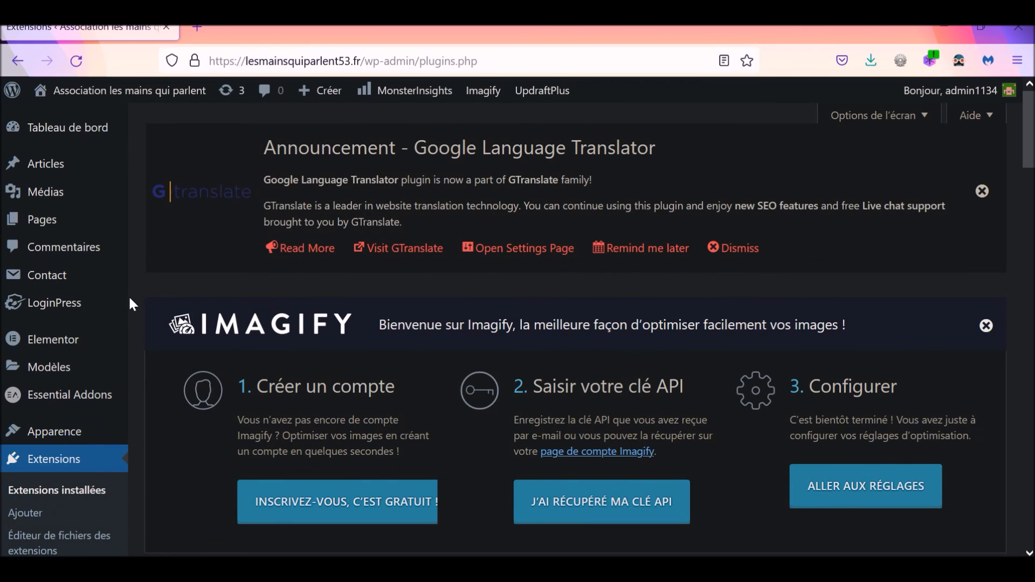
# - Leave the installed plugins and open the site's theme management page (Thèmes)
pyautogui.scroll(-6, 130, 304)
pyautogui.moveTo(81, 269)
pyautogui.click(163, 269)
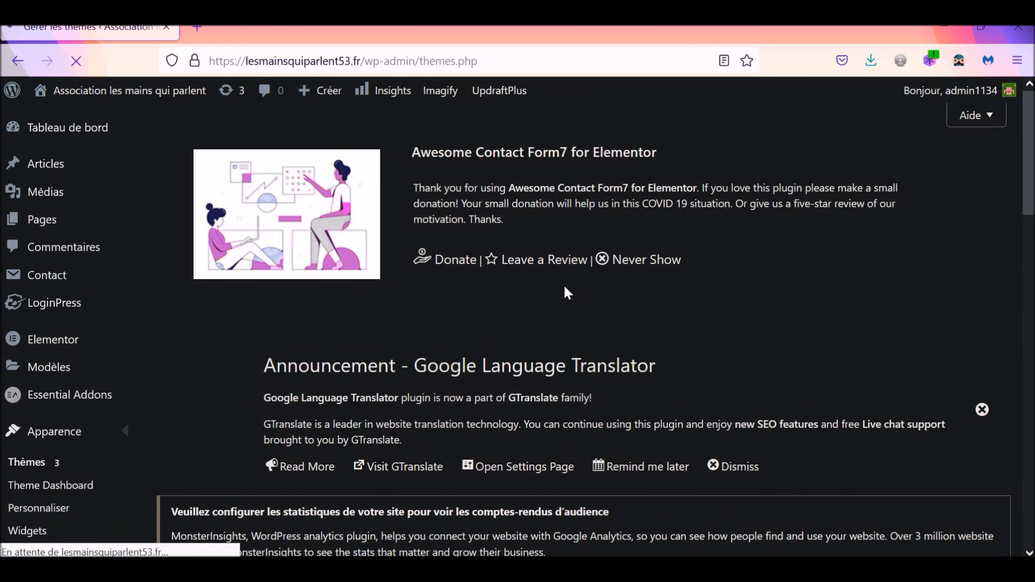
# - Look through the installed themes, including the active Sydney theme and the themes with available updates
pyautogui.scroll(-5, 565, 291)
pyautogui.scroll(-5, 568, 287)
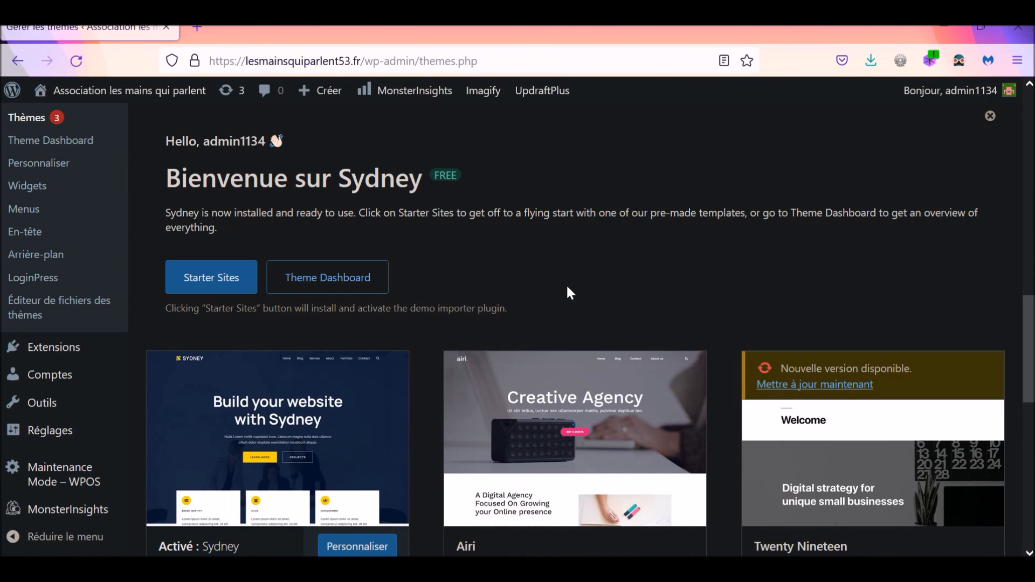
pyautogui.scroll(-3, 679, 281)
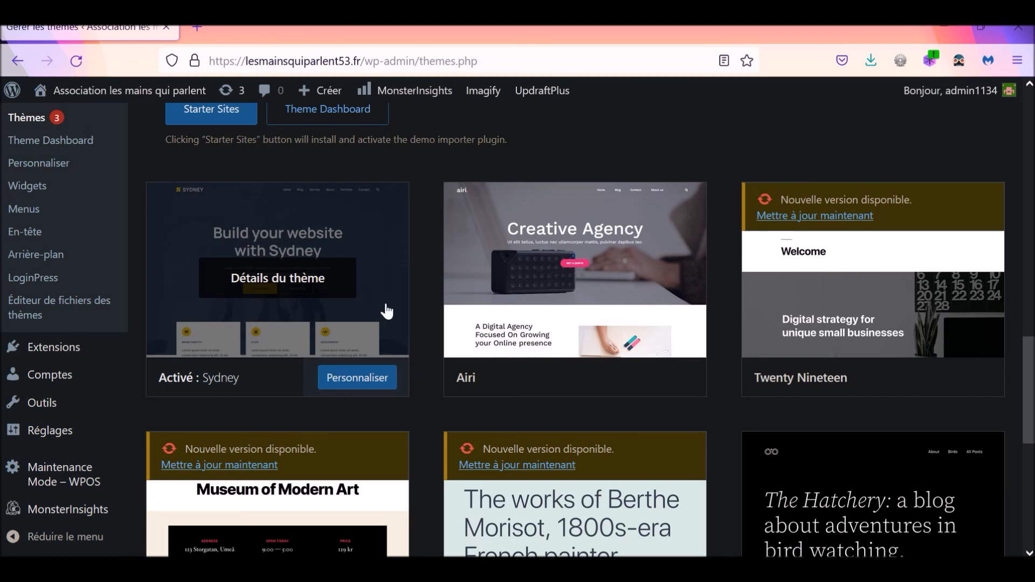
pyautogui.scroll(10, 379, 307)
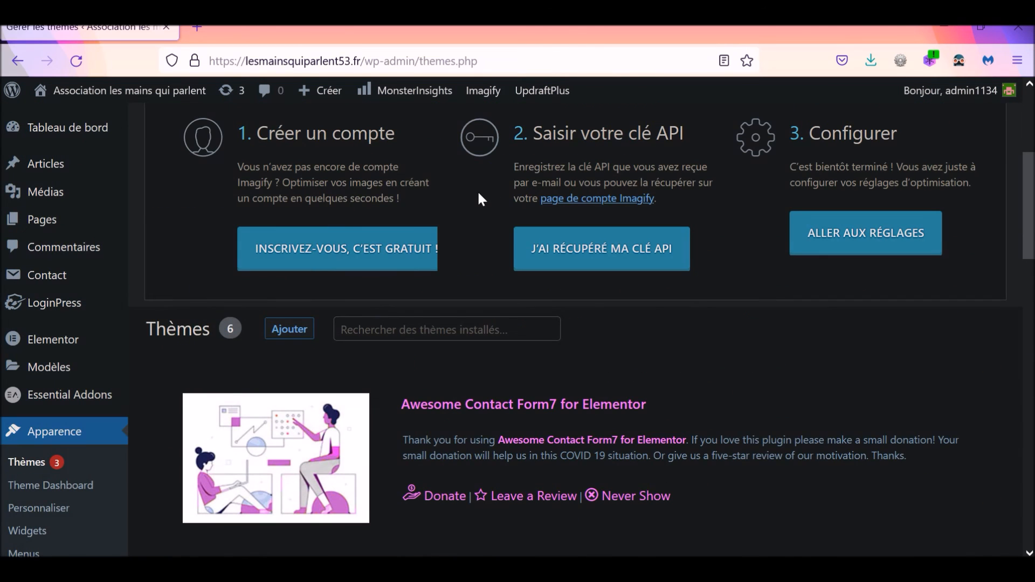
pyautogui.scroll(-3, 475, 189)
pyautogui.scroll(8, 477, 195)
pyautogui.scroll(-12, 478, 195)
pyautogui.scroll(-8, 478, 200)
pyautogui.scroll(20, 478, 200)
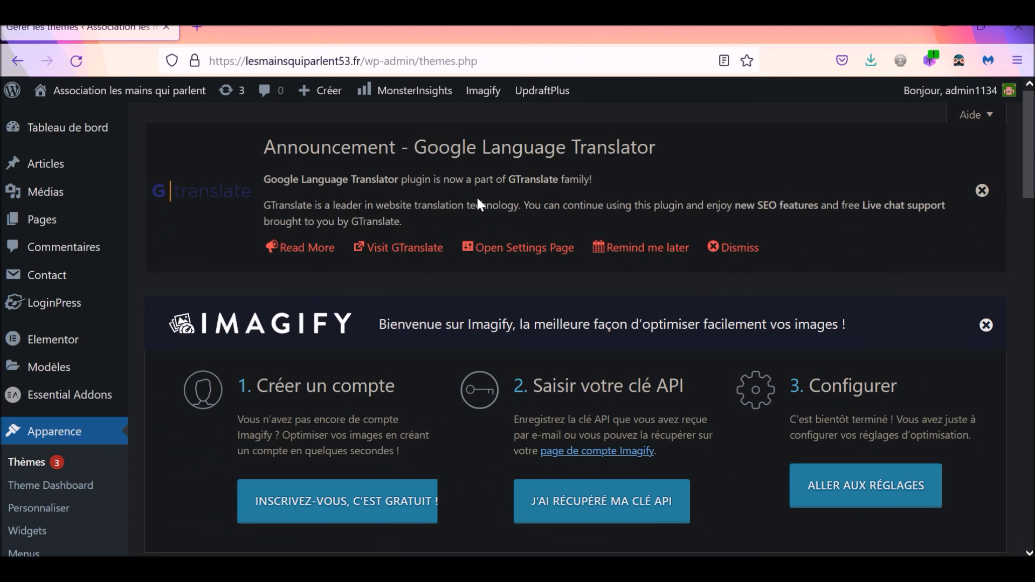